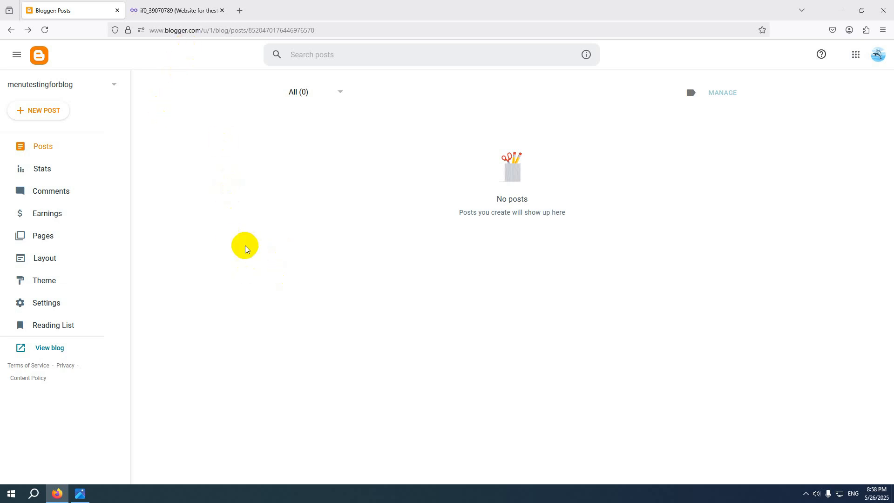
View the live menutestingforblog site and look over the sections of its homepage
left_click(49, 348)
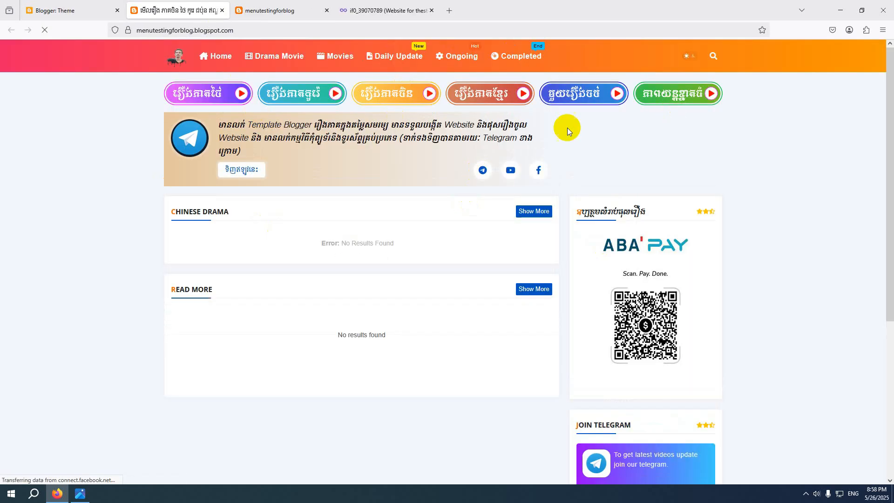
scroll(112, 229, "down", 3)
scroll(111, 230, "up", 3)
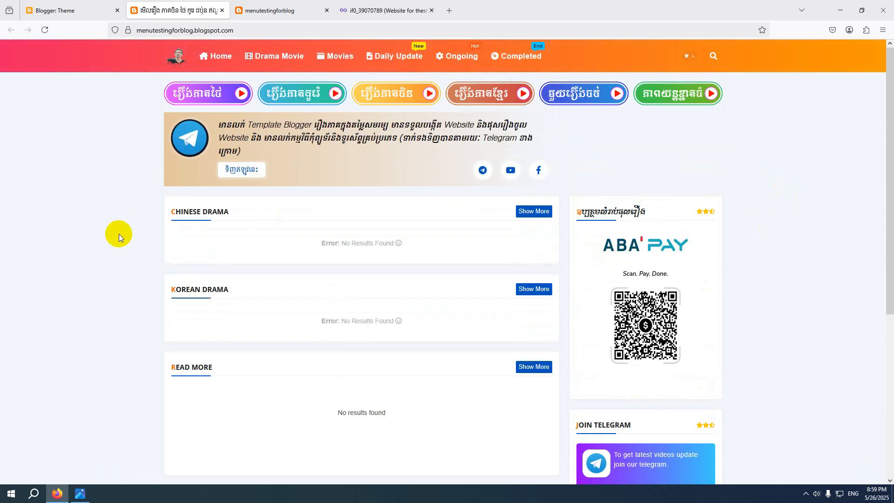
Review the InfinityFree hosting account page and the blog's theme page, comparing them with the live blog
left_click(362, 10)
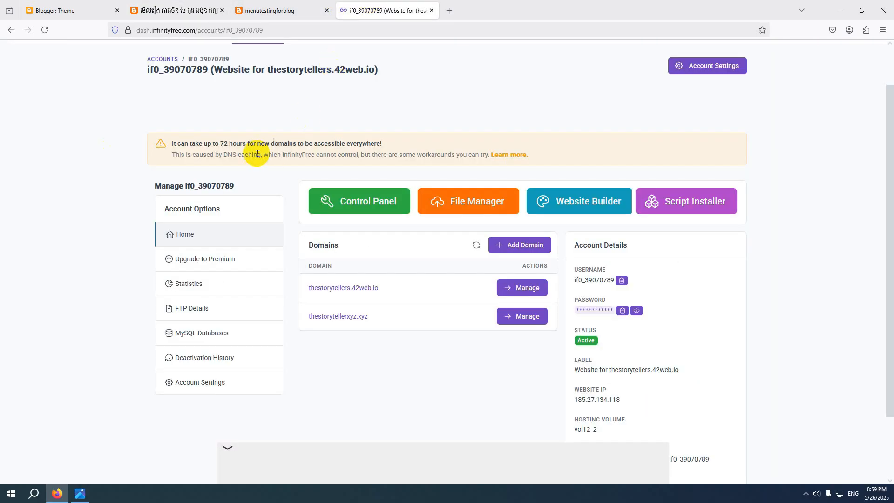
scroll(150, 236, "up", 2)
left_click(177, 9)
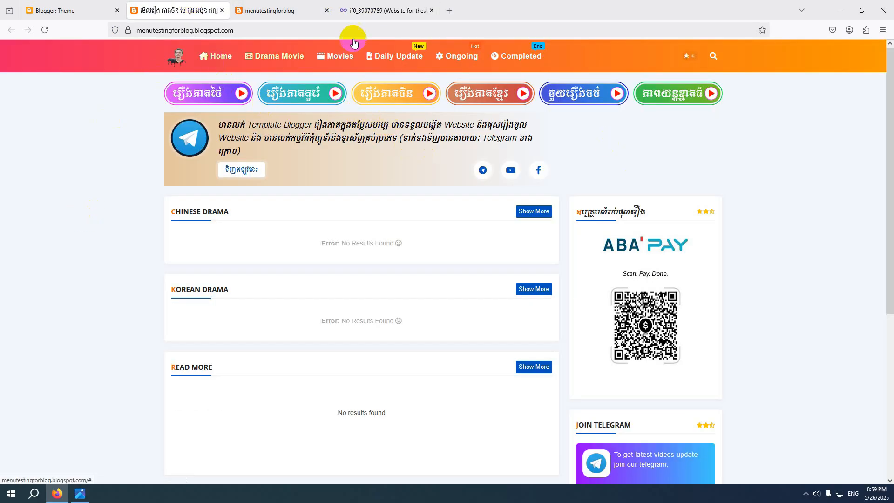
left_click(53, 7)
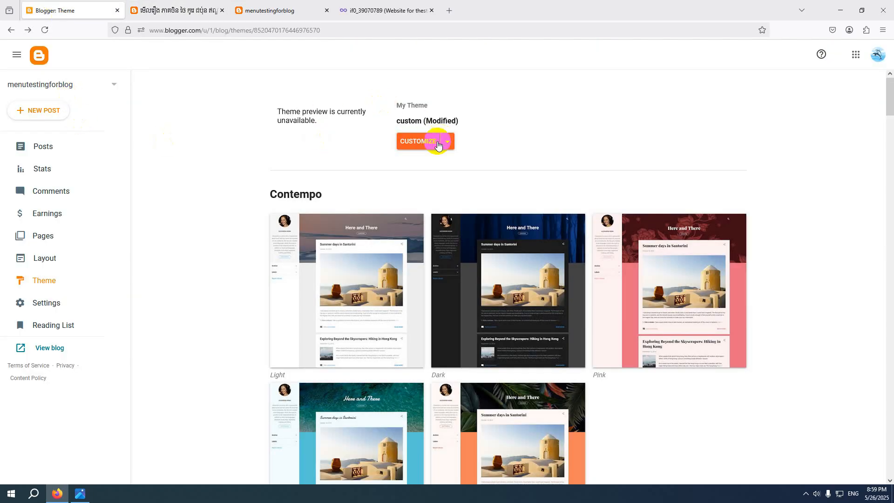
left_click(161, 10)
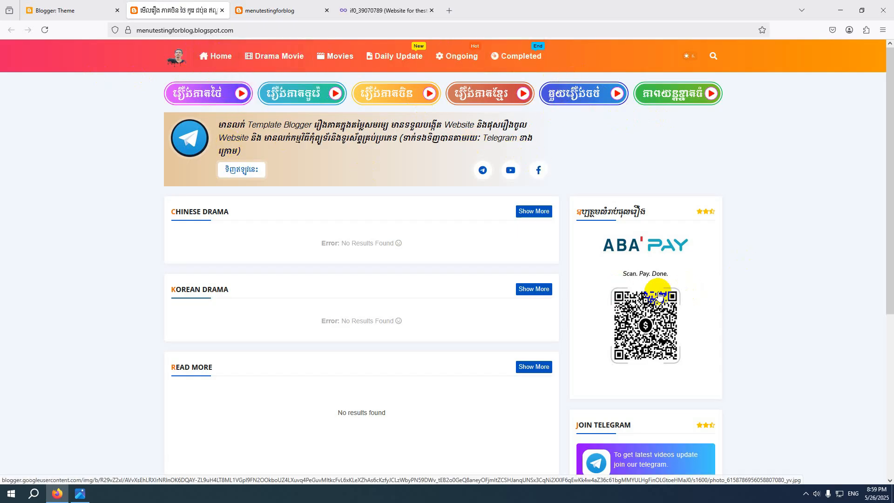
Close both live blog pages and return to the Blogger dashboard
left_click(223, 10)
left_click(223, 11)
left_click(70, 10)
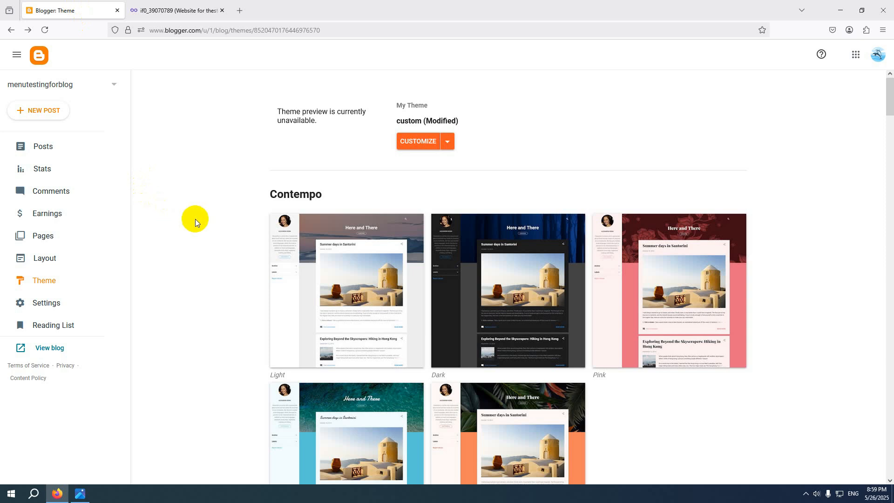
Create a new post titled "Hello world" with the text "Welcome to Khmerueteams tutorial for free, learn how to make blogspot to website."
left_click(59, 146)
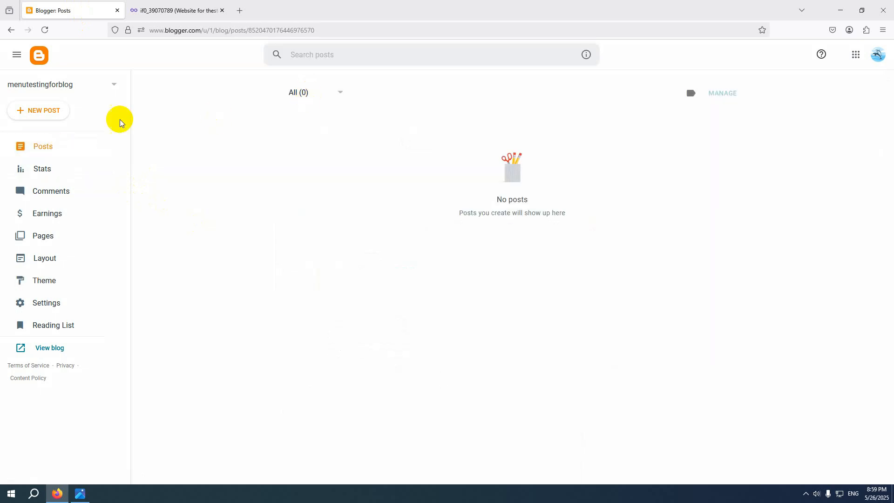
left_click(37, 111)
type("Hello world")
left_click(13, 116)
left_click(37, 143)
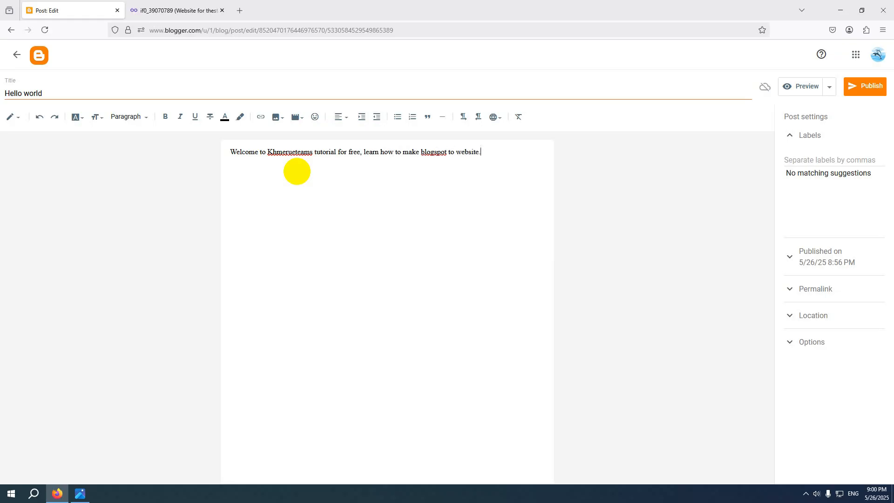
Publish the "Hello world" post and confirm the publication
left_click(858, 86)
left_click(429, 282)
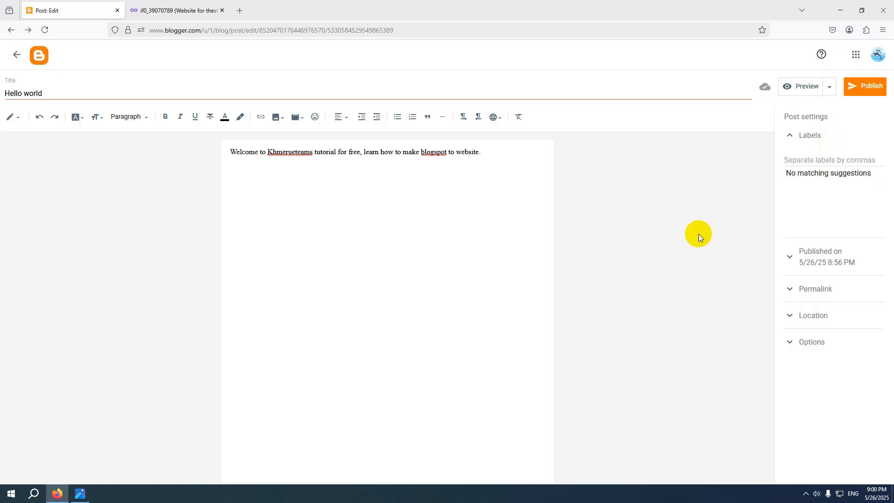
left_click(864, 86)
left_click(484, 285)
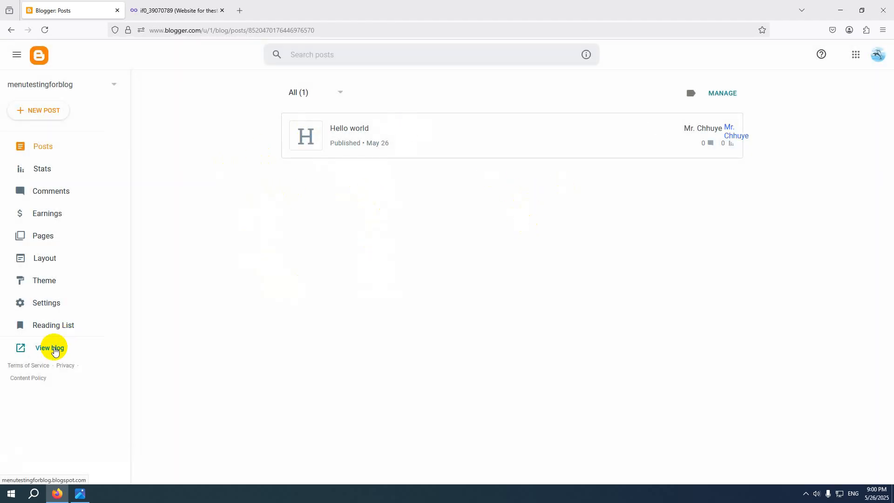
View the live blog and examine how the "Hello world" post appears among the homepage sections
left_click(50, 347)
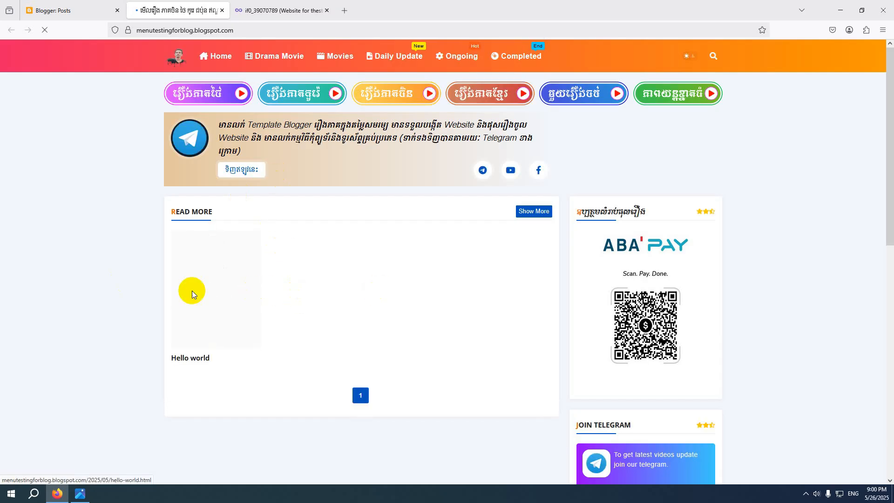
scroll(230, 290, "down", 5)
scroll(230, 289, "up", 5)
scroll(230, 289, "down", 5)
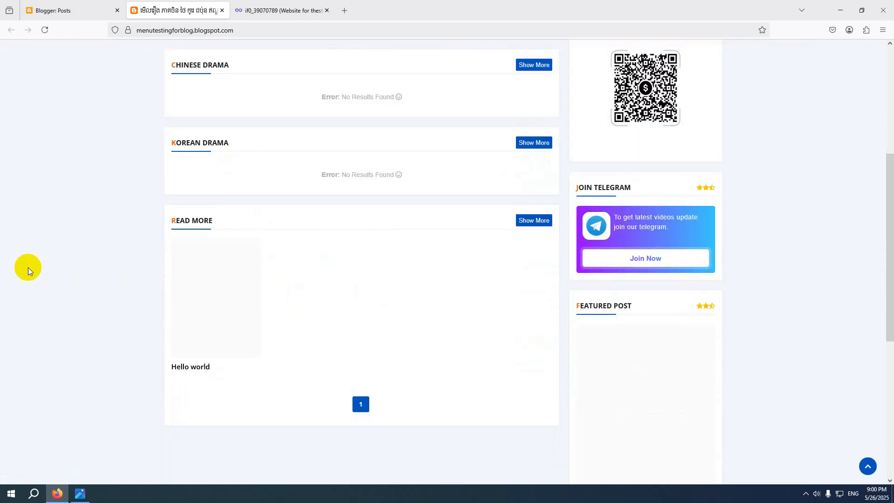
scroll(273, 186, "up", 2)
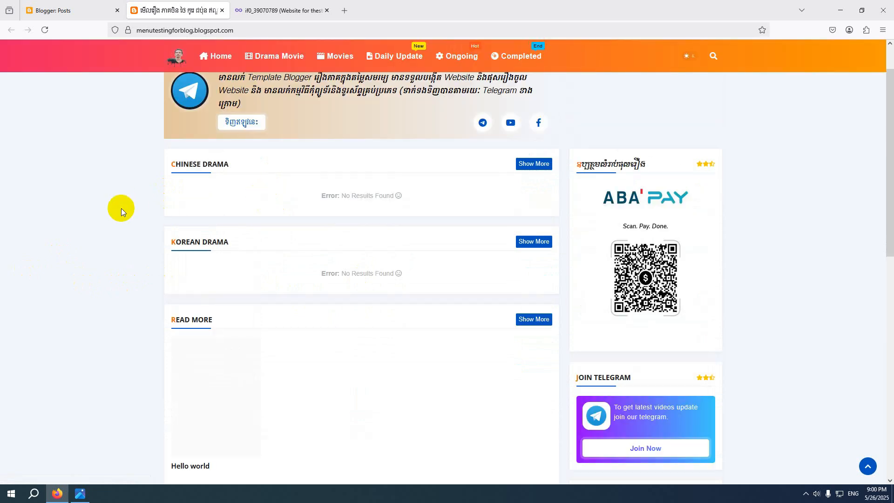
scroll(331, 190, "up", 1)
left_click(66, 10)
left_click(179, 10)
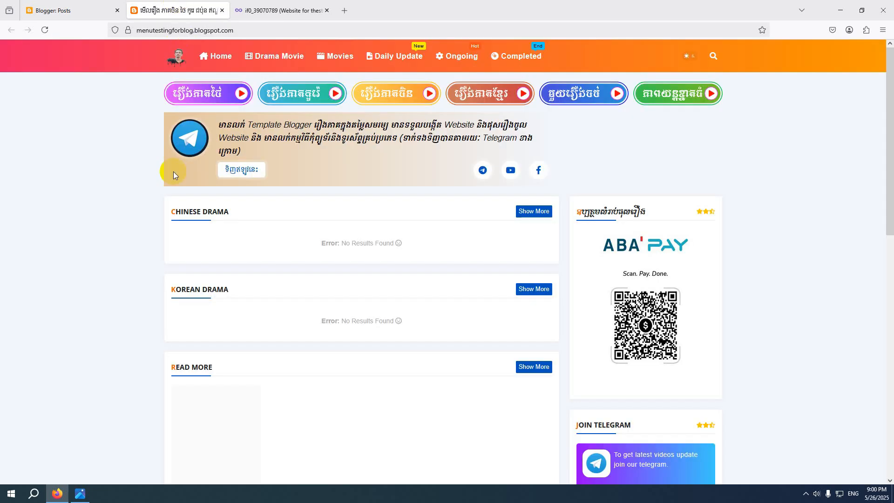
scroll(440, 195, "down", 3)
scroll(440, 200, "up", 3)
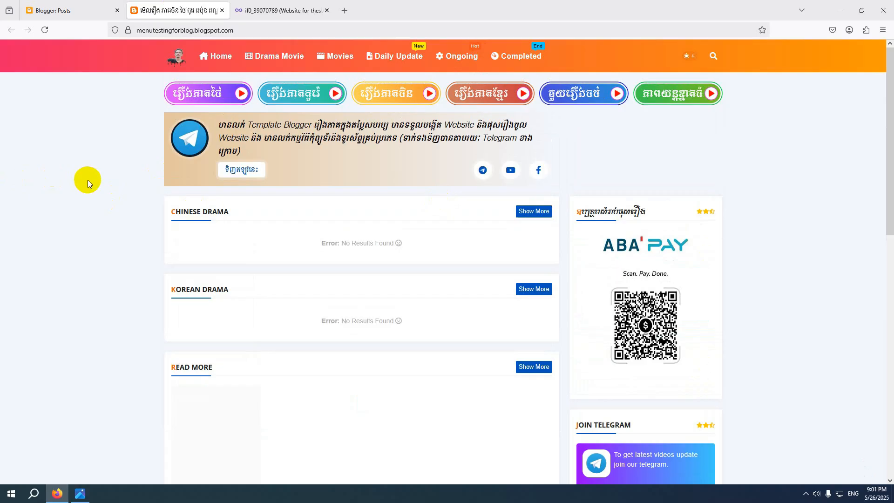
Shrink the browser window showing the hosting account, move it aside and launch HTTrack Website Copier from the desktop
left_click(280, 10)
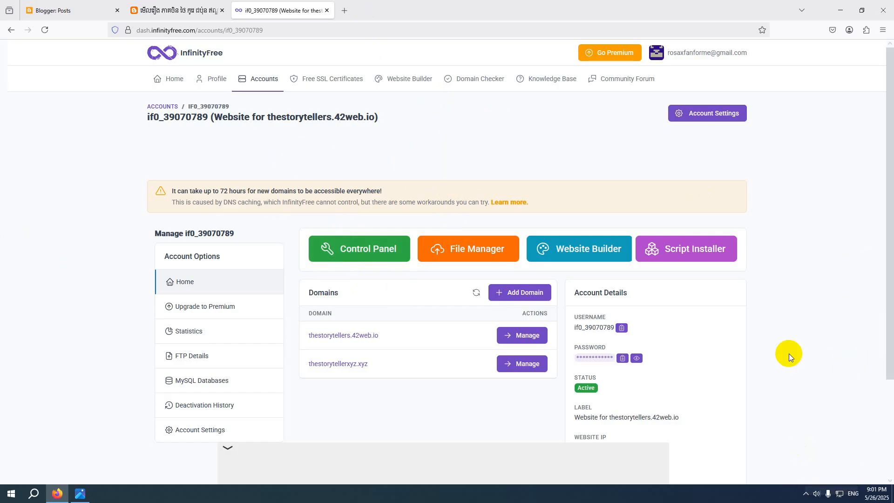
left_click(860, 10)
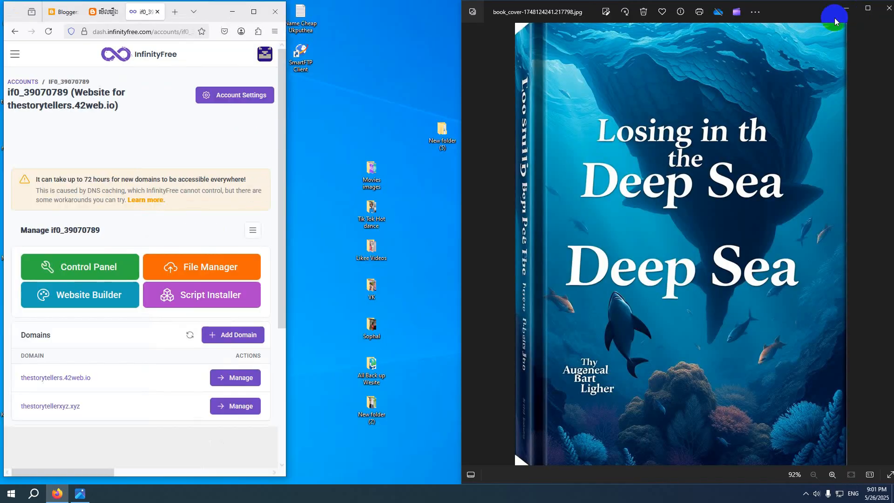
left_click_drag(209, 11, 157, 11)
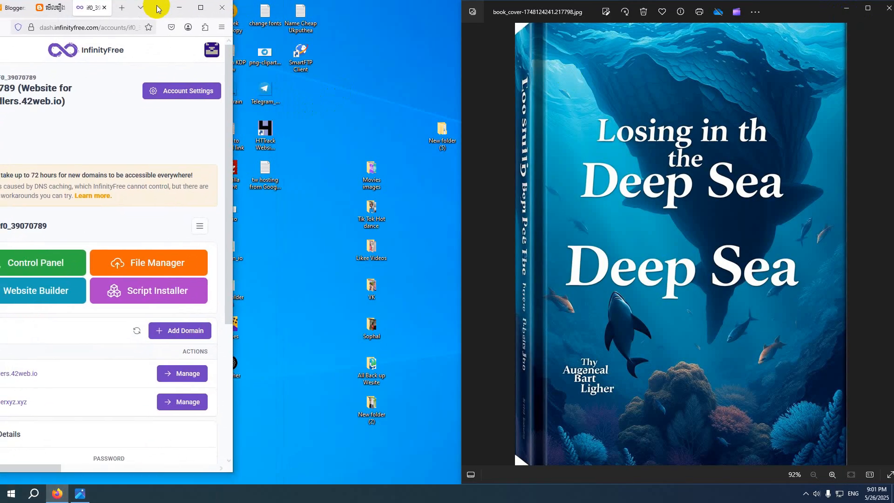
left_click(267, 133)
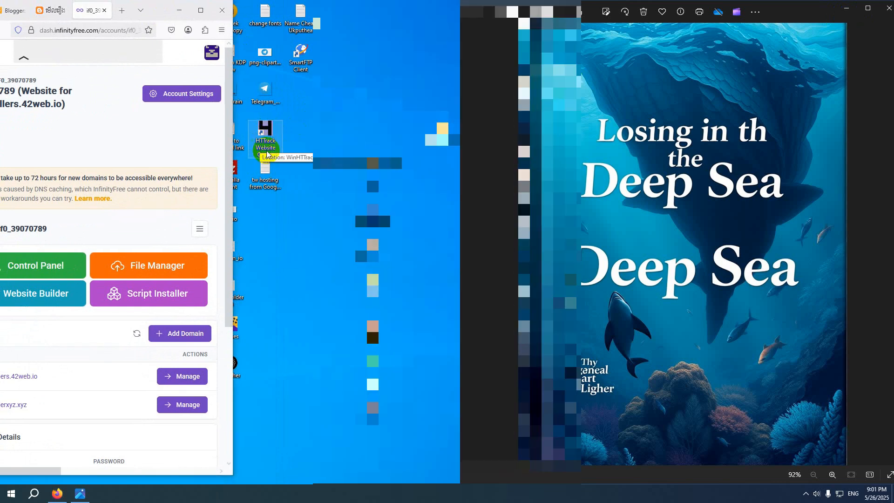
left_click(310, 169)
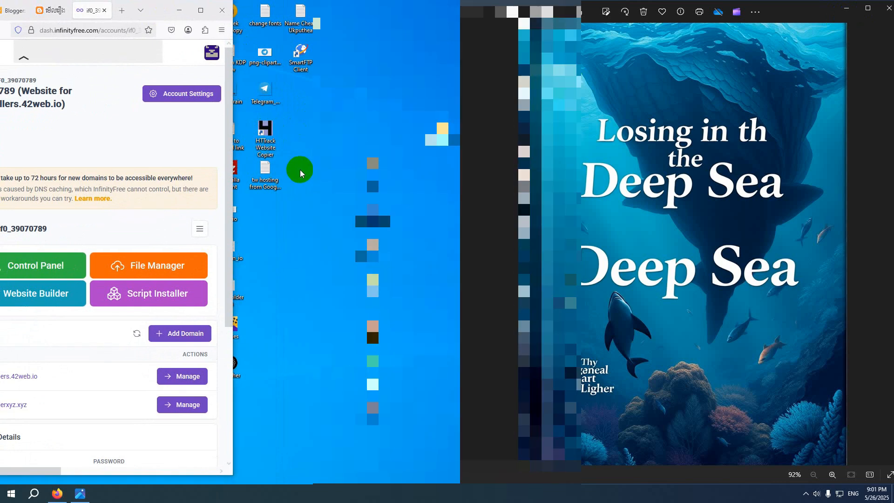
left_click(268, 134)
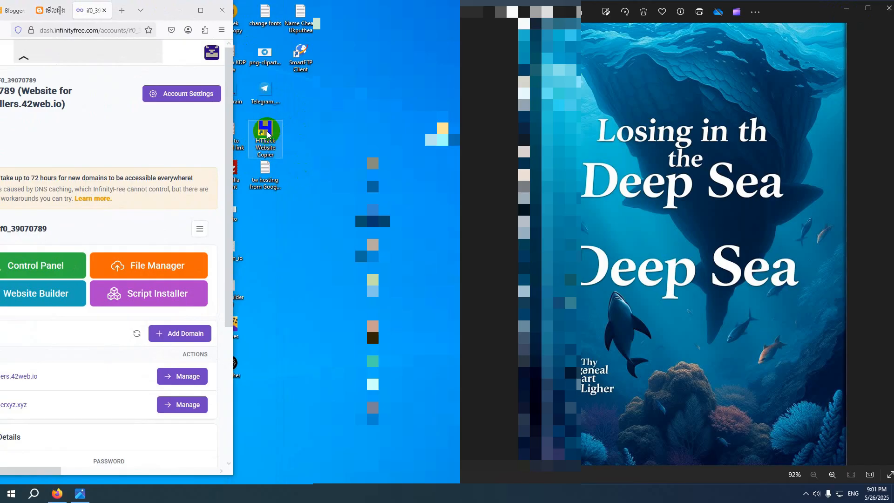
double_click(268, 134)
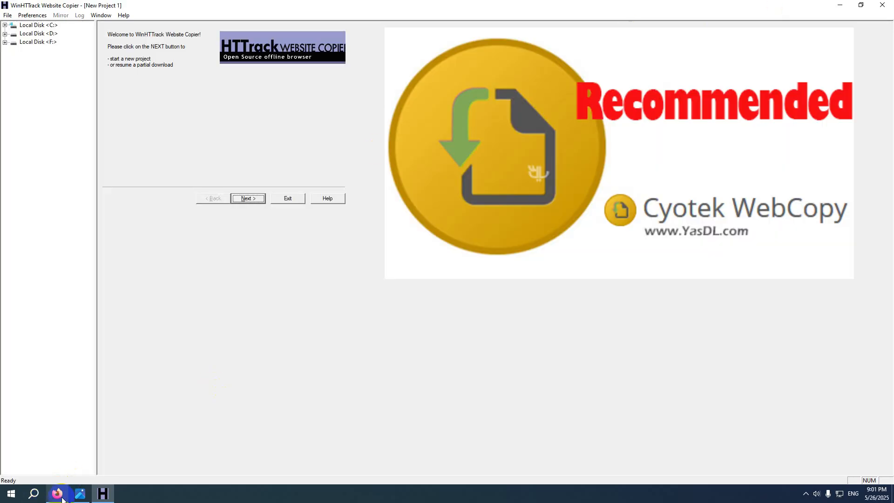
Switch back to Firefox, maximize its window and open a new blank tab
left_click(60, 494)
left_click(199, 6)
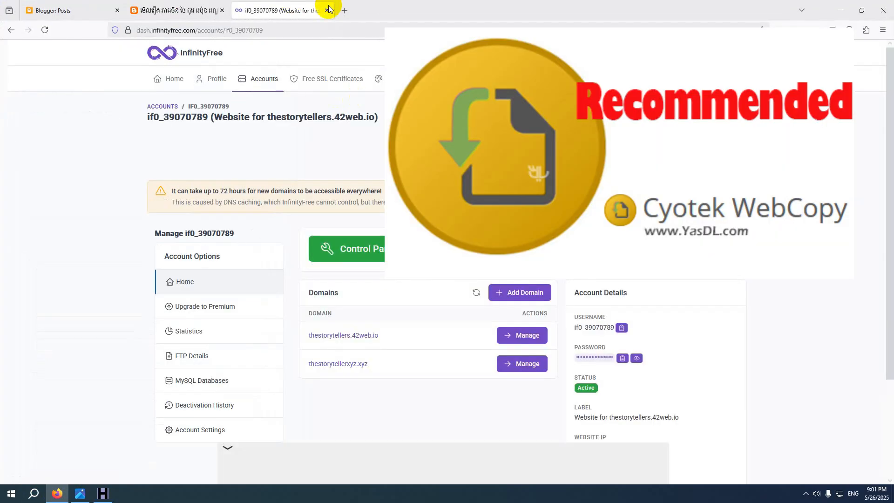
left_click(344, 10)
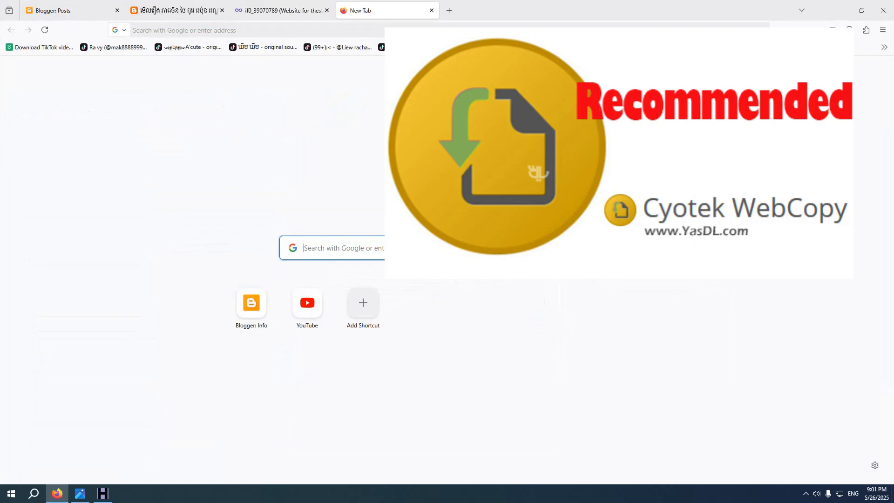
left_click(461, 247)
type("ttr")
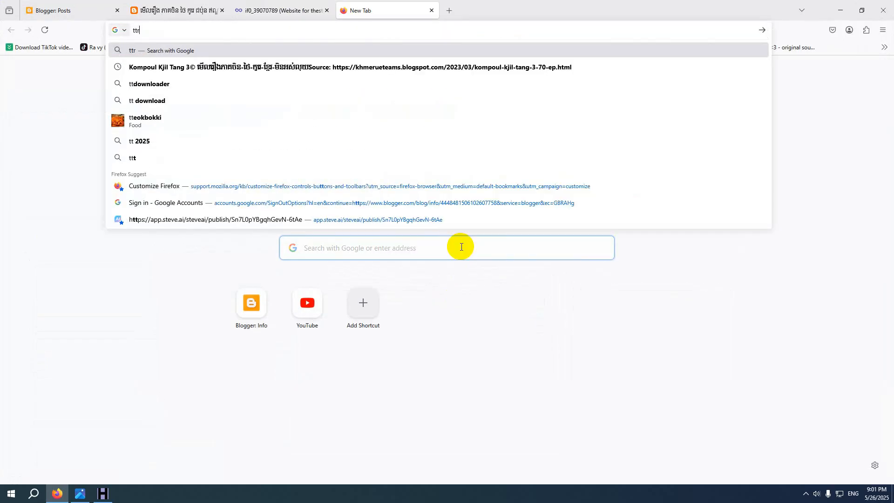
type("ack")
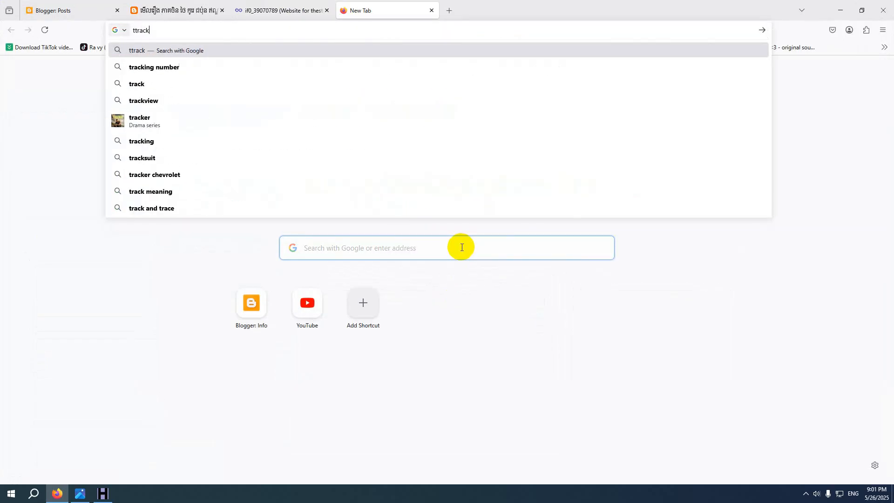
left_click(102, 494)
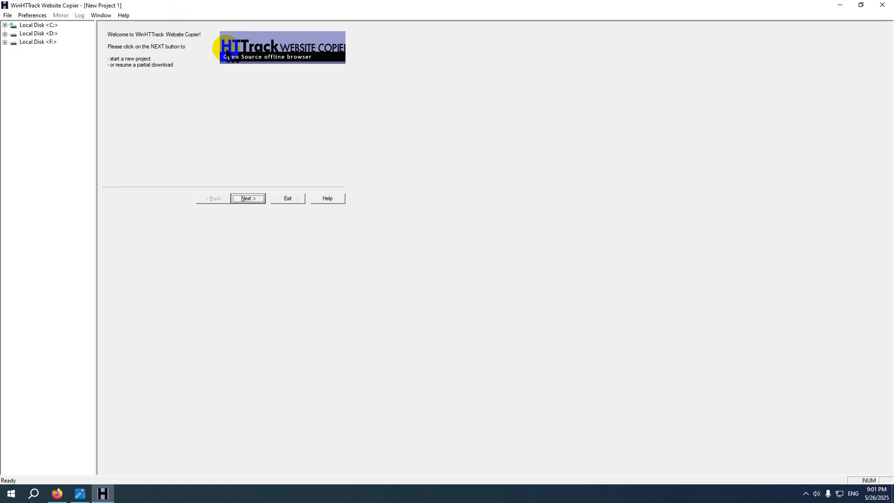
left_click(840, 6)
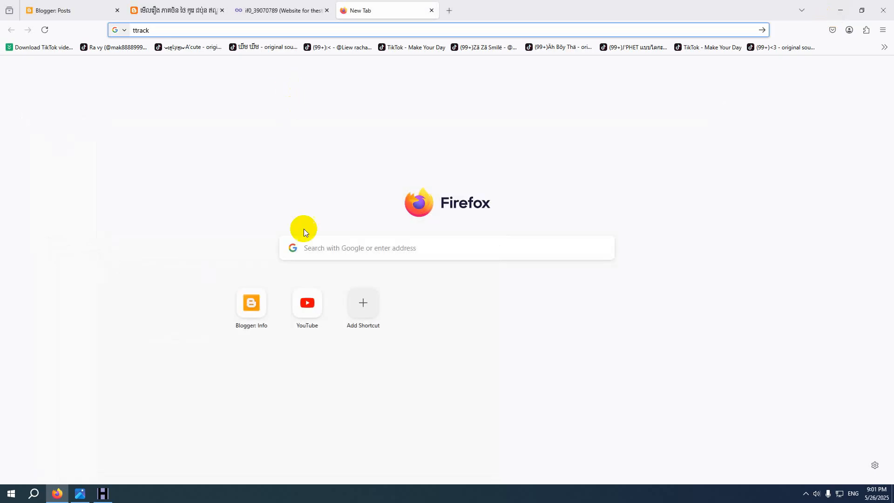
left_click(183, 28)
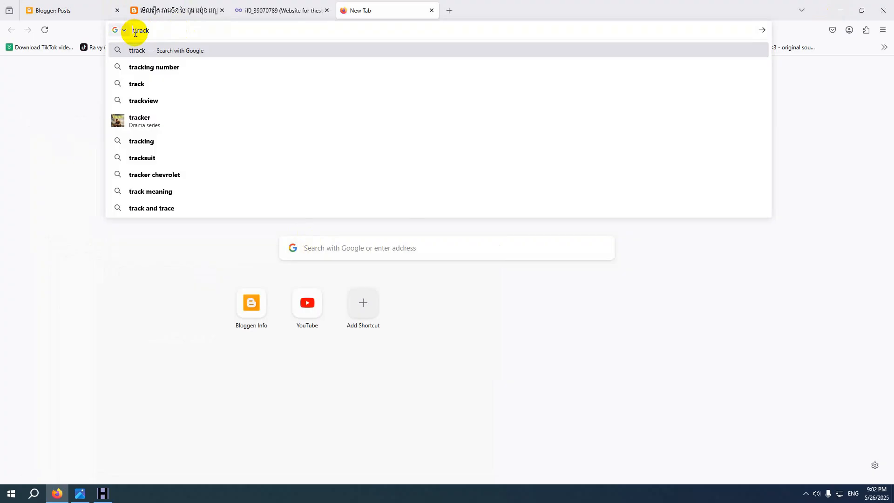
left_click(134, 31)
type("httrack")
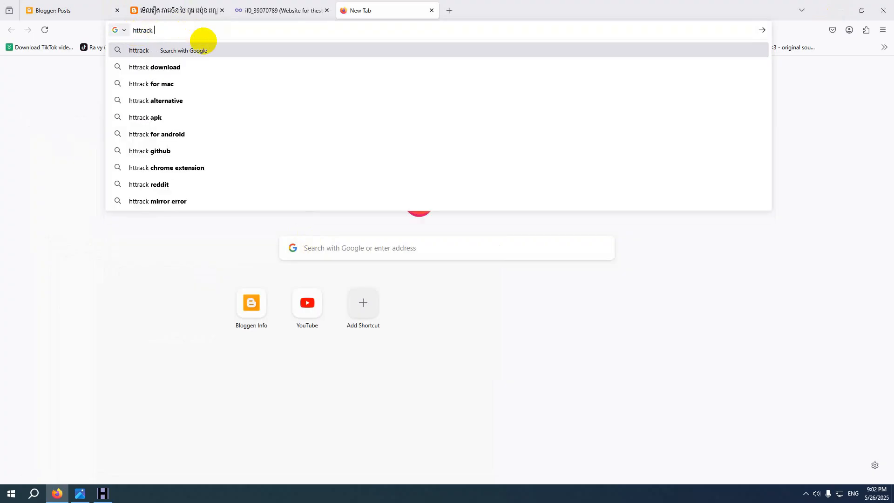
type(" we")
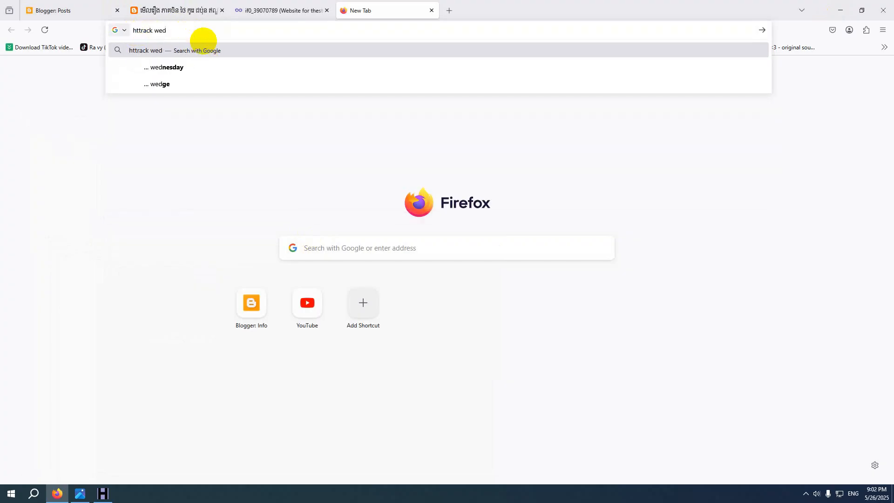
type("bsite")
key("Down")
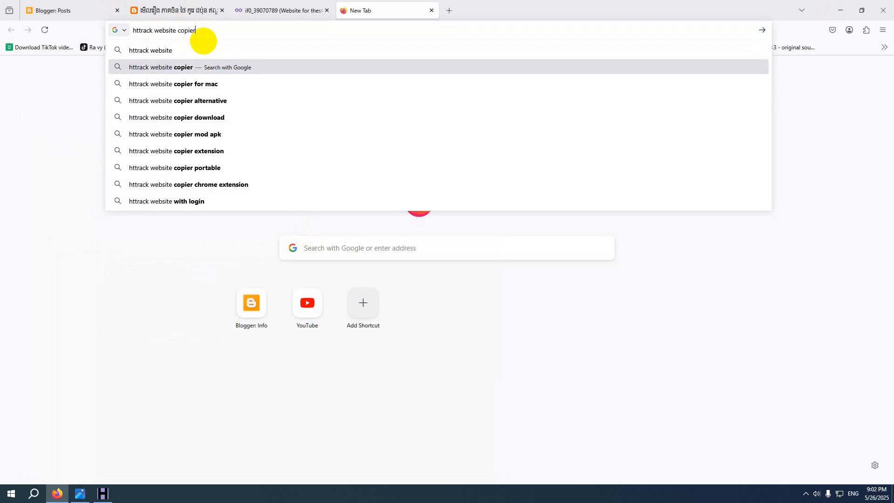
key("Return")
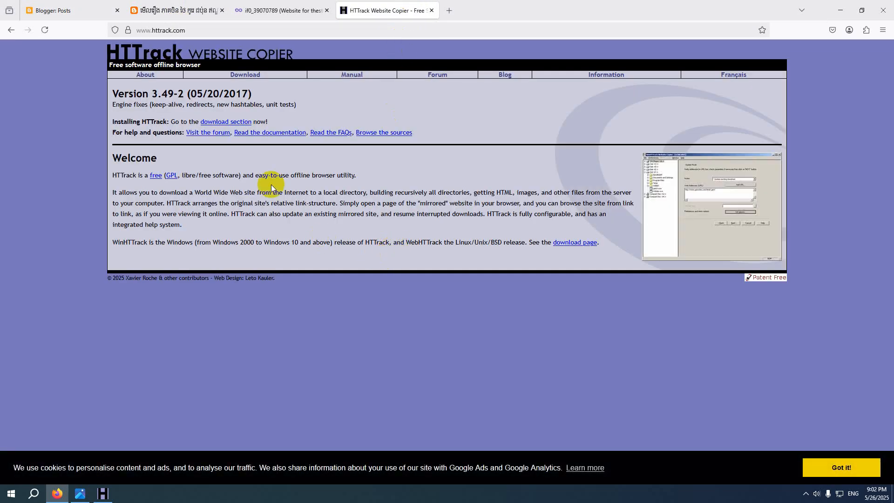
left_click(251, 74)
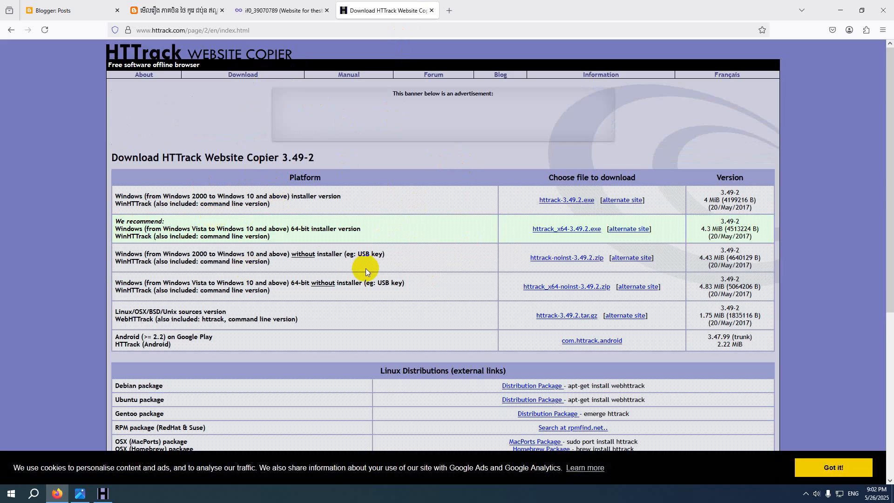
Examine the HTTrack 3.49-2 download options, including the recommended 64-bit installer, and close the page
scroll(470, 269, "down", 2)
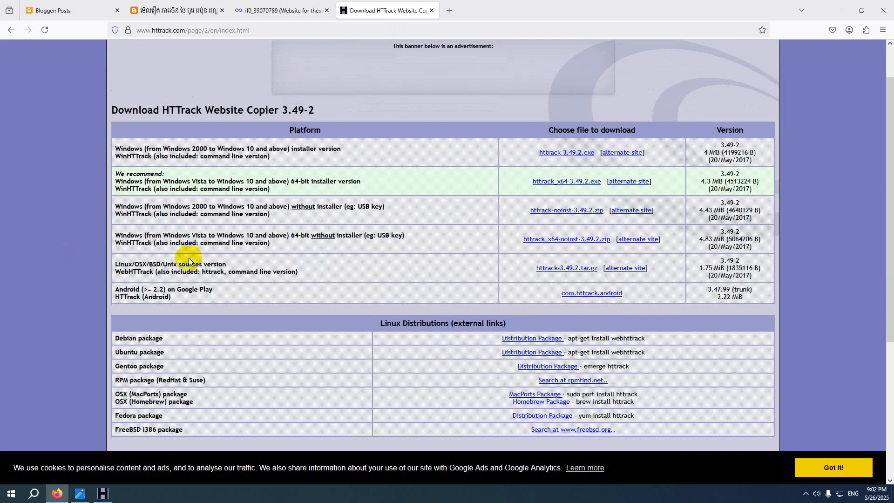
scroll(497, 277, "down", 6)
scroll(496, 277, "up", 8)
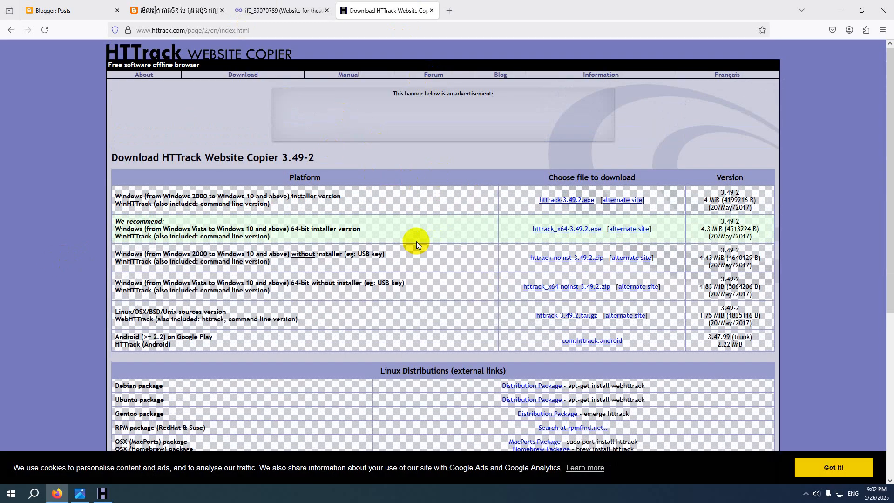
left_click(570, 232)
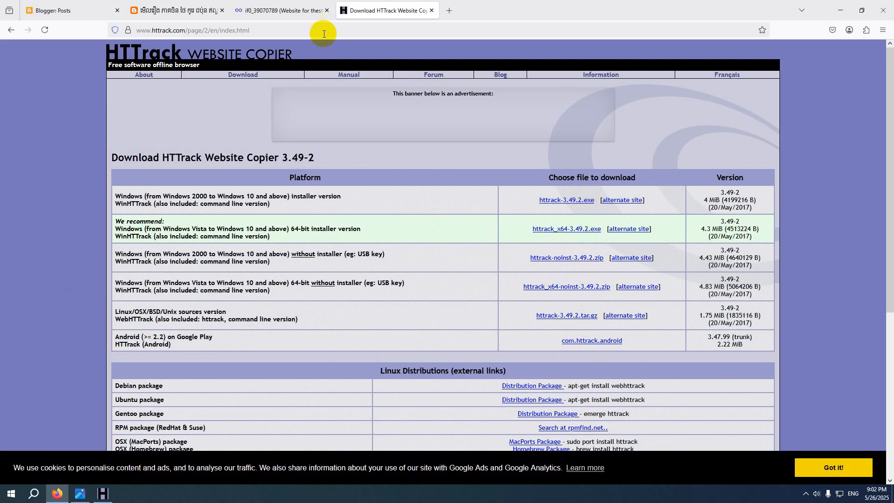
left_click(431, 12)
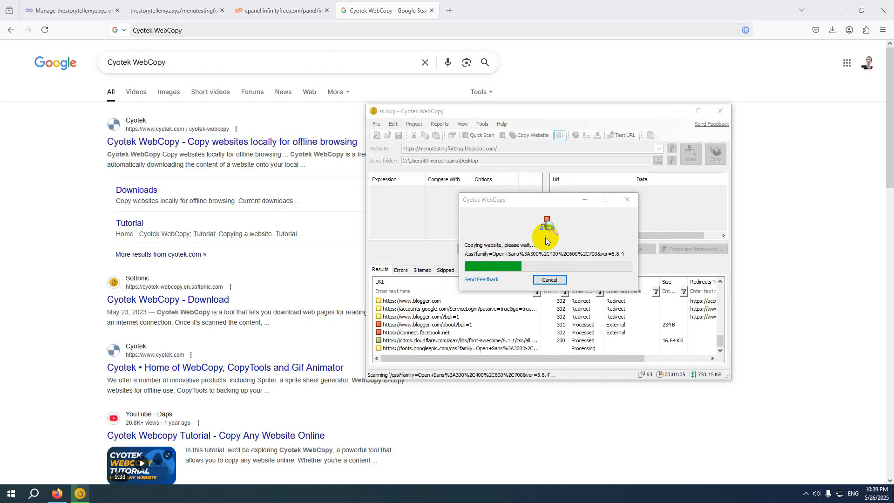
Return to the browser and open the Cyotek WebCopy product page from the search results in a new tab
left_click(57, 287)
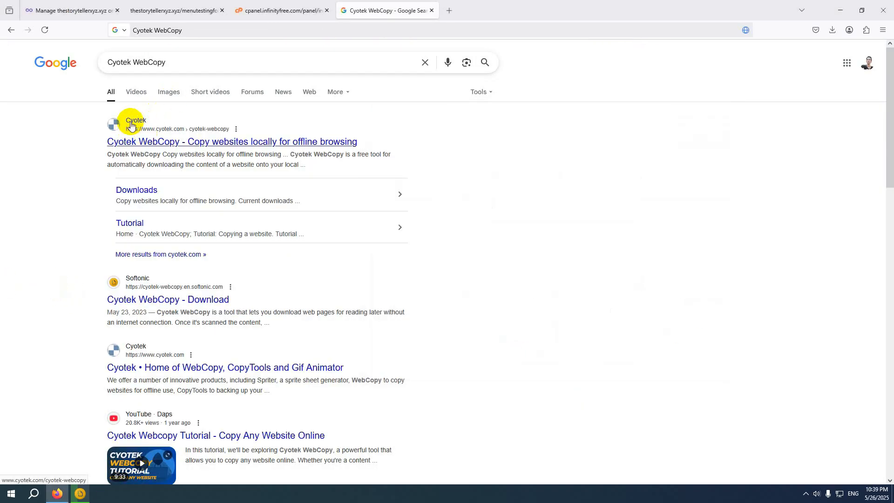
right_click(192, 141)
left_click(218, 150)
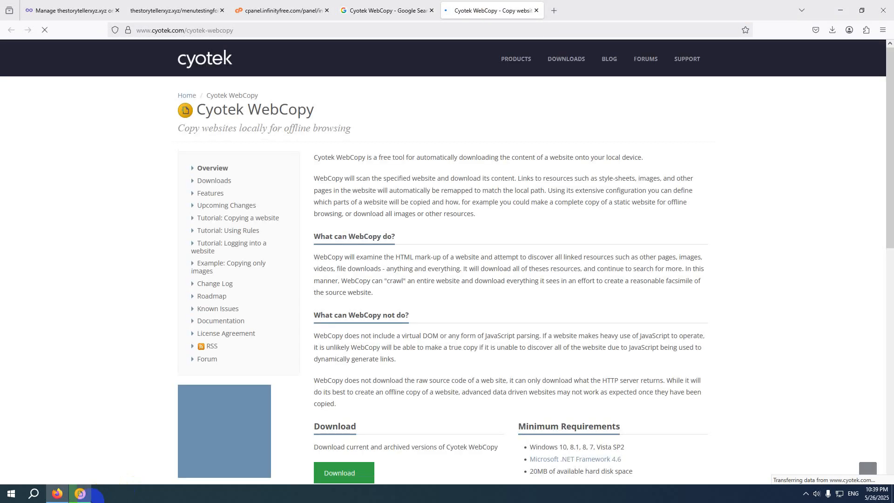
Check the running website copy in Cyotek WebCopy and examine the download section of its product page
left_click(80, 494)
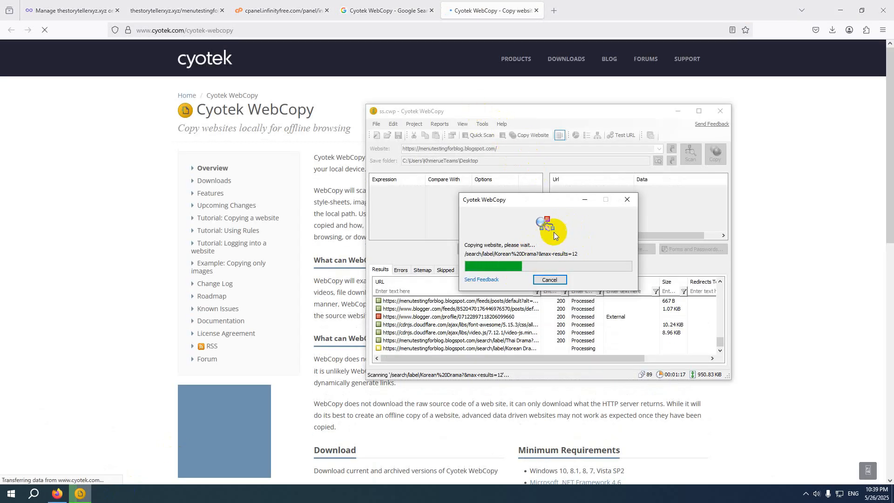
left_click(139, 275)
scroll(558, 274, "down", 4)
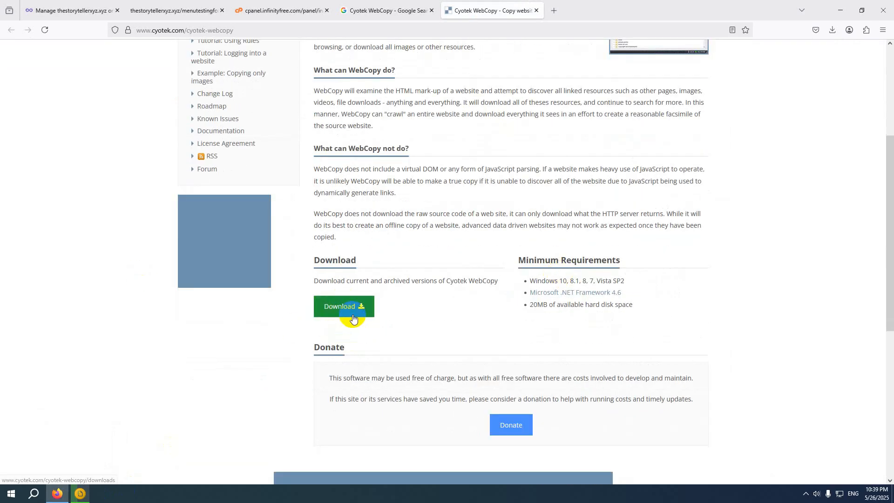
scroll(822, 309, "down", 2)
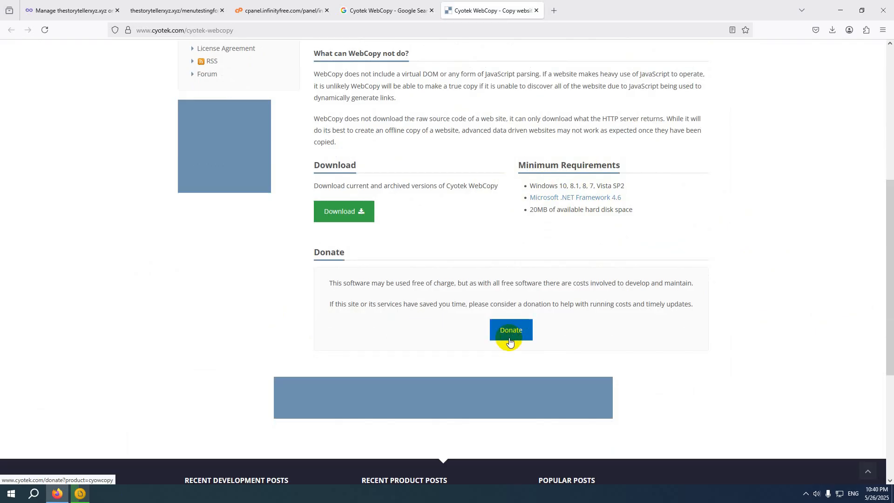
scroll(490, 308, "up", 3)
scroll(491, 308, "up", 3)
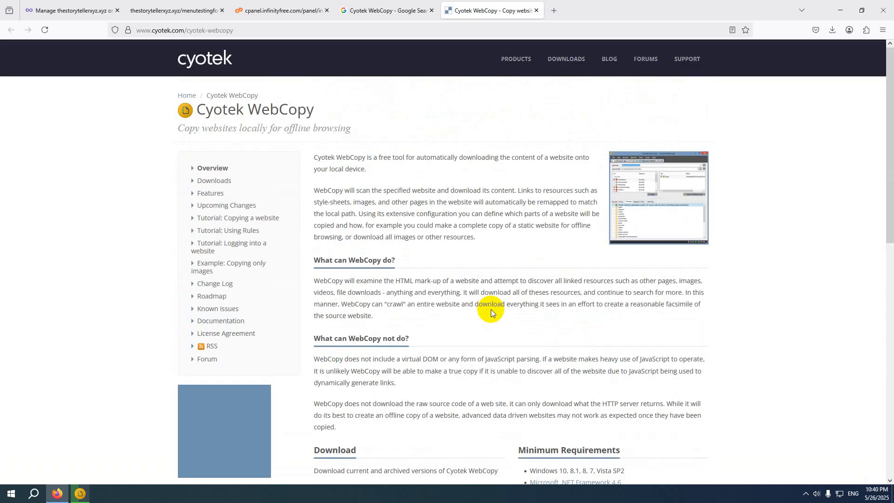
Switch to Cyotek WebCopy, dismiss the crawl report and close the program
left_click(80, 493)
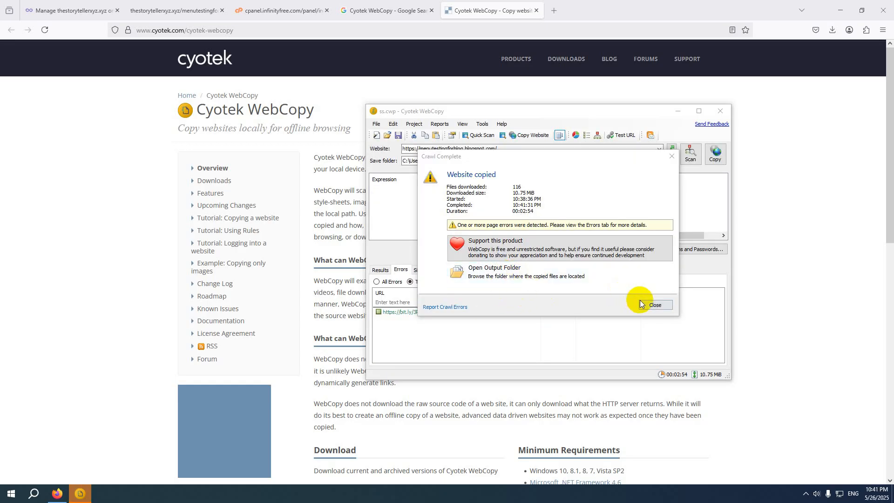
left_click(656, 304)
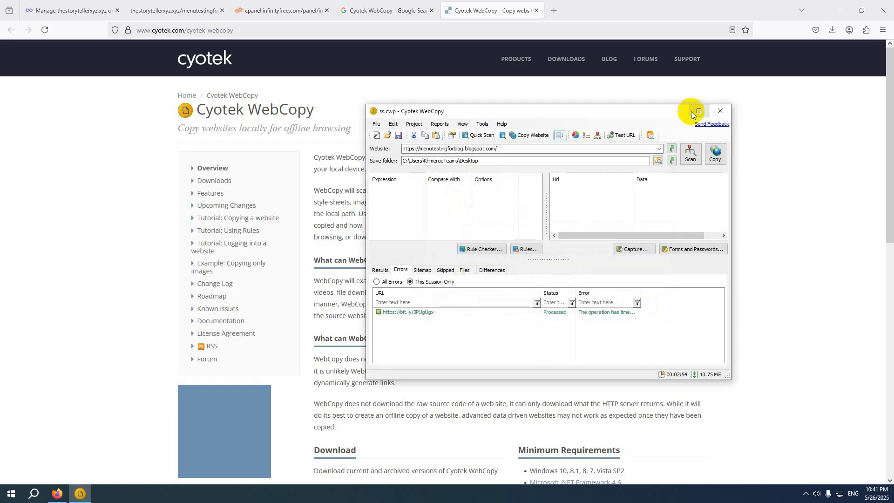
left_click(720, 111)
left_click(467, 247)
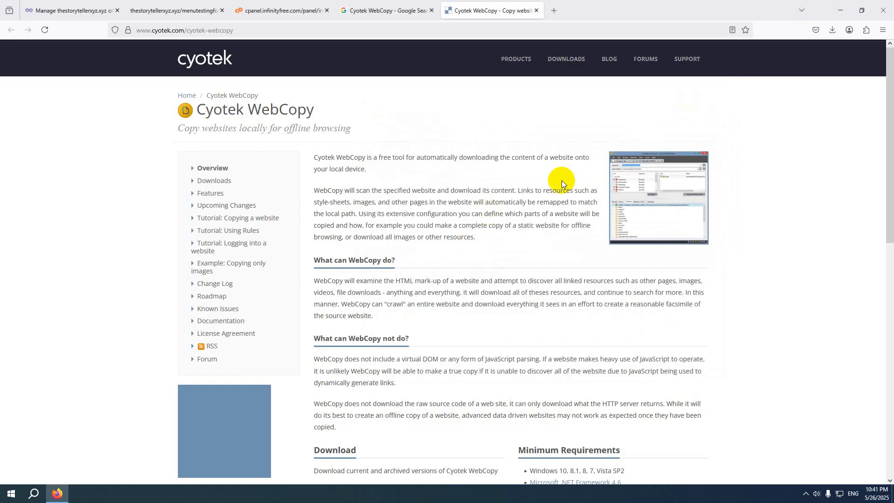
Minimize the browser and open the copied menutestingforblog.blogspot.com folder from the desktop
left_click(839, 10)
double_click(245, 442)
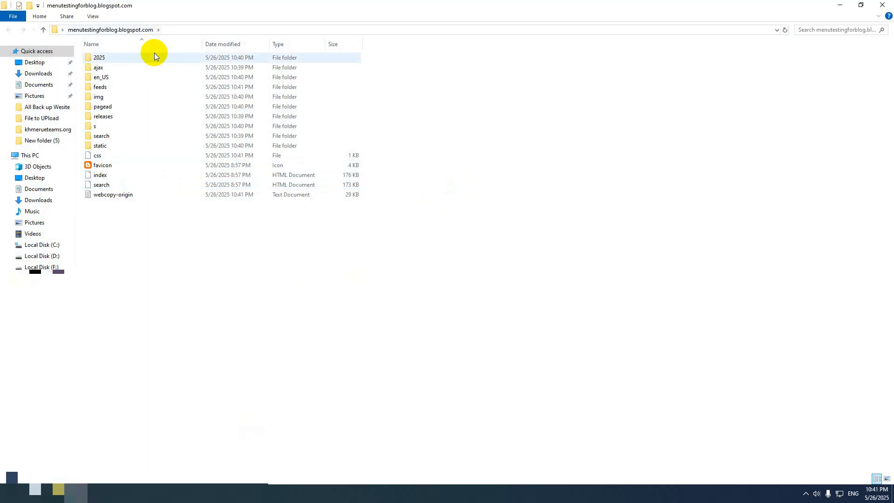
left_click_drag(172, 273, 78, 60)
left_click(171, 288)
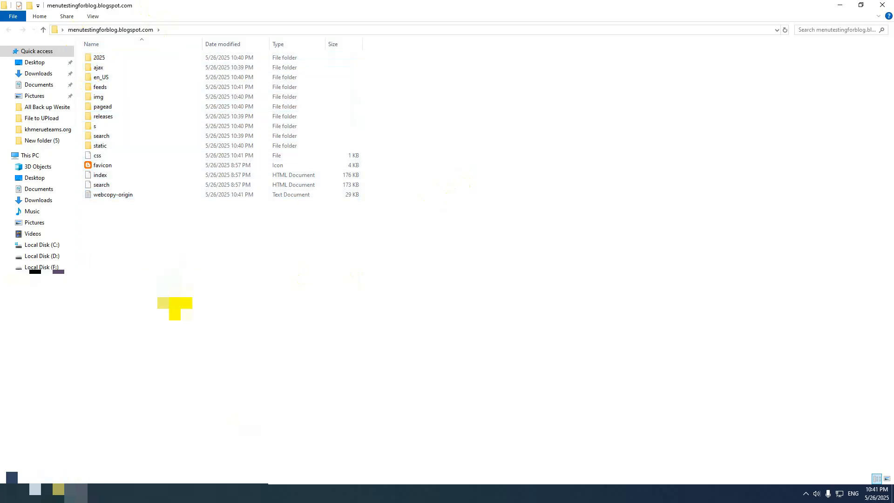
Open the copied index file in Firefox, inspect the blog's offline homepage and minimize the browser
left_click(102, 176)
right_click(102, 177)
mouse_move(149, 250)
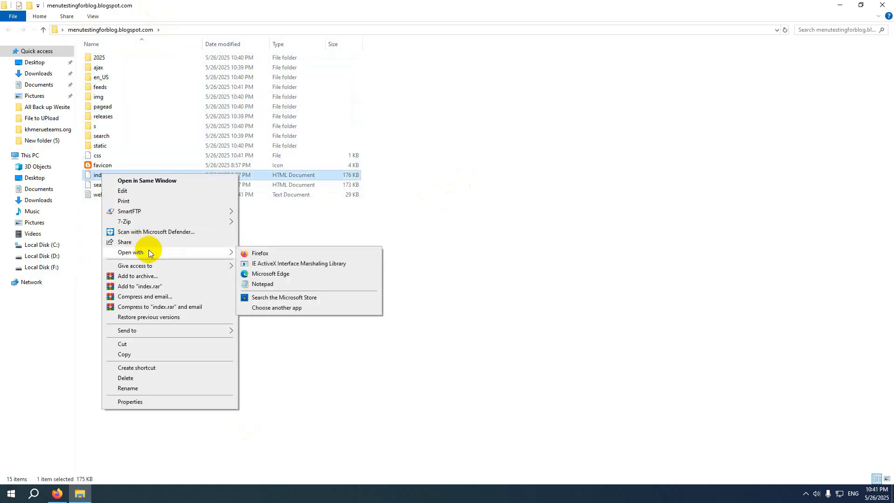
left_click(303, 253)
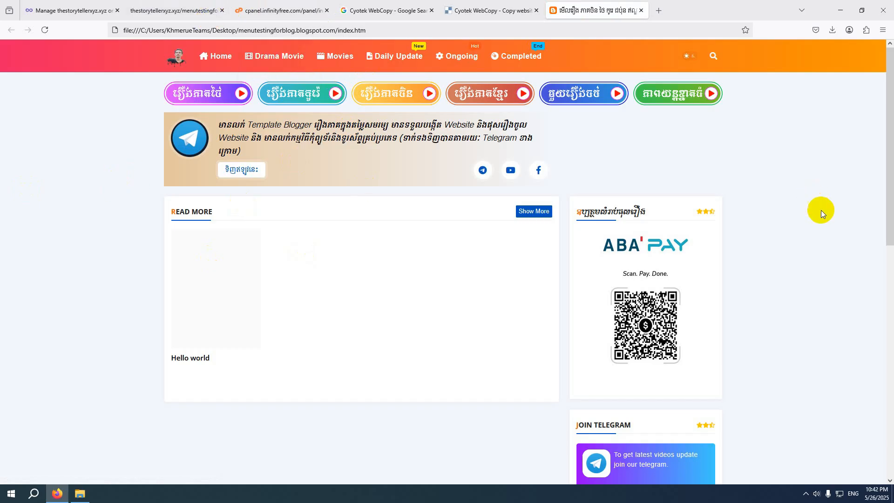
scroll(809, 284, "down", 3)
scroll(810, 284, "up", 3)
left_click(838, 9)
left_click_drag(151, 244, 100, 48)
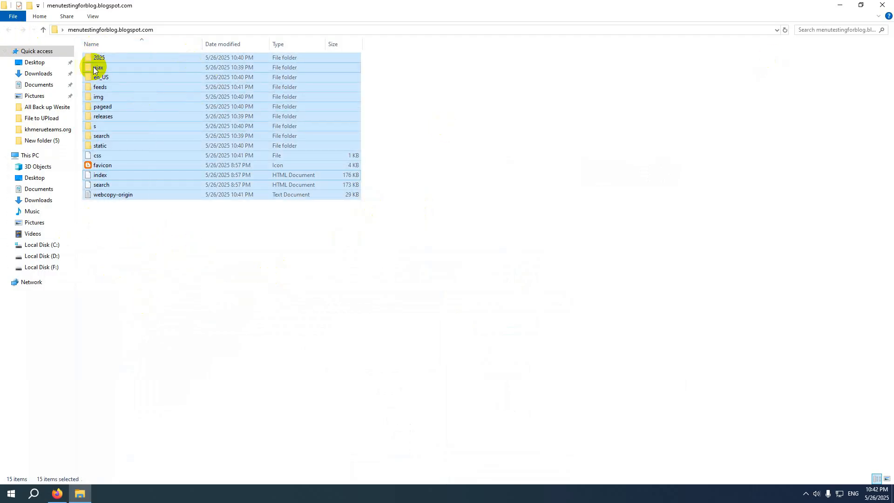
left_click(95, 70)
right_click(95, 70)
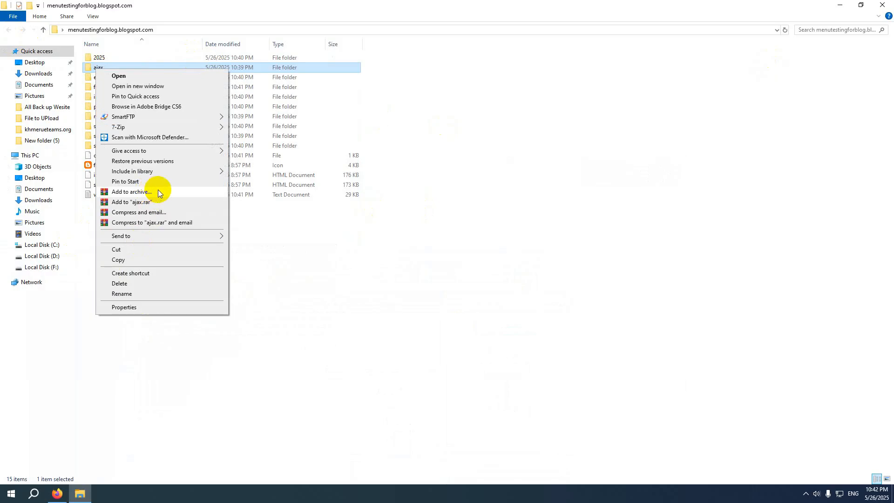
left_click(555, 357)
left_click_drag(161, 243, 99, 137)
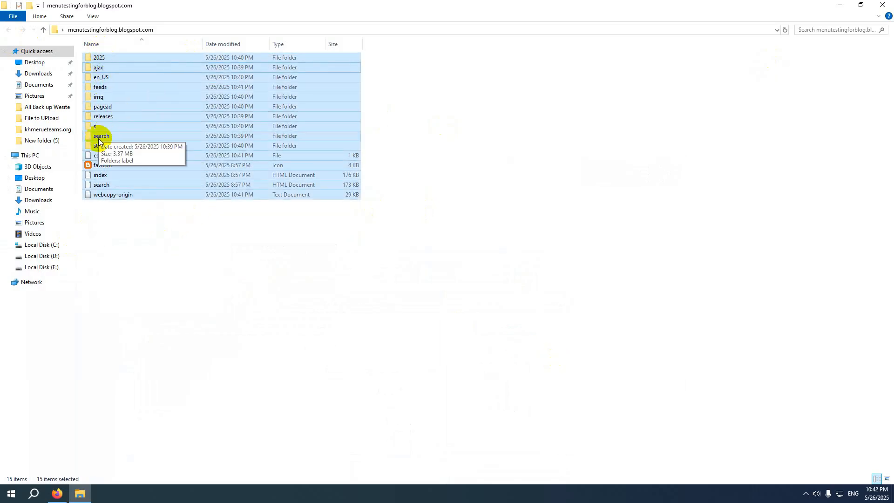
left_click(126, 226)
Compress all files and folders of the copied blog into a ZIP archive named menutestingforblog.blogspot.com.zip
left_click_drag(126, 226, 95, 76)
right_click(95, 108)
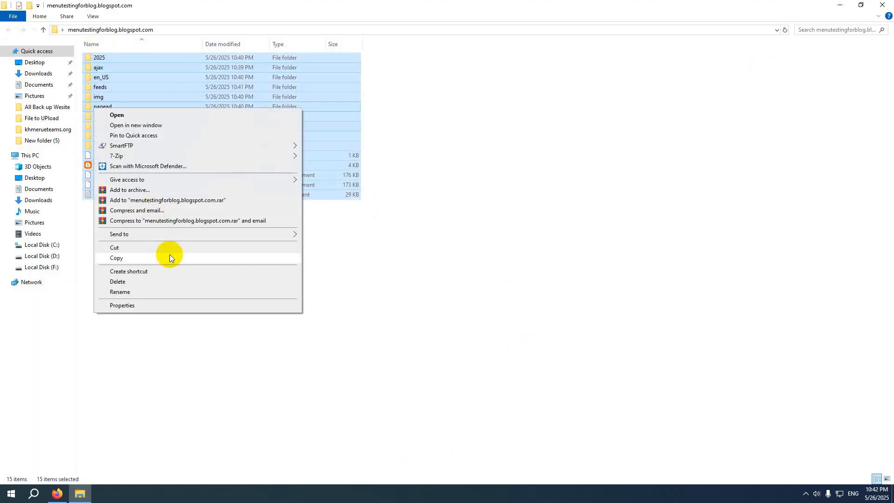
left_click(179, 190)
left_click(407, 243)
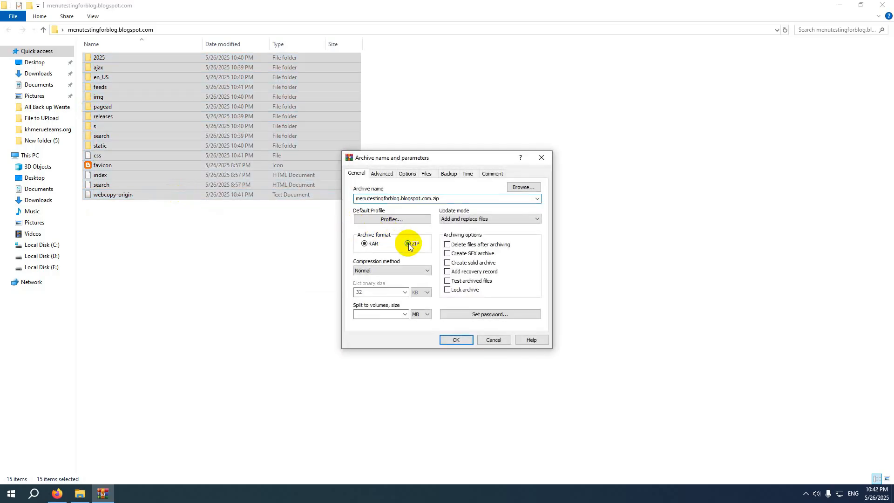
left_click(456, 339)
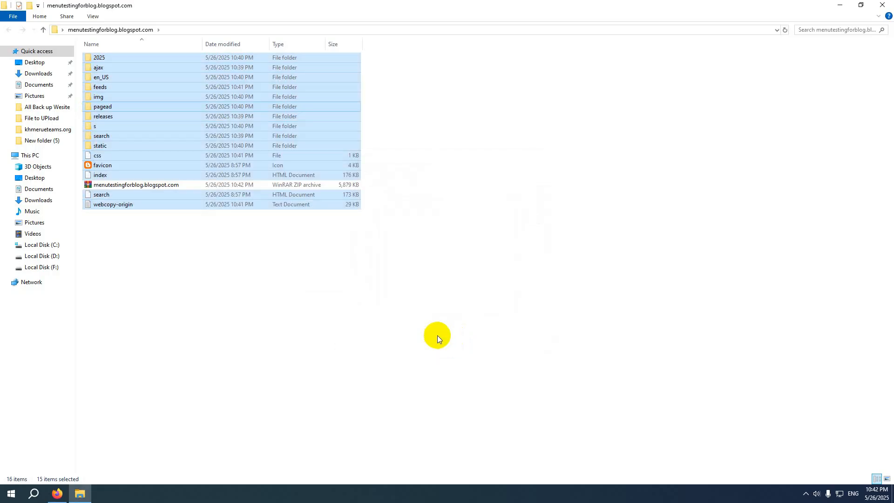
left_click(135, 248)
left_click(141, 184)
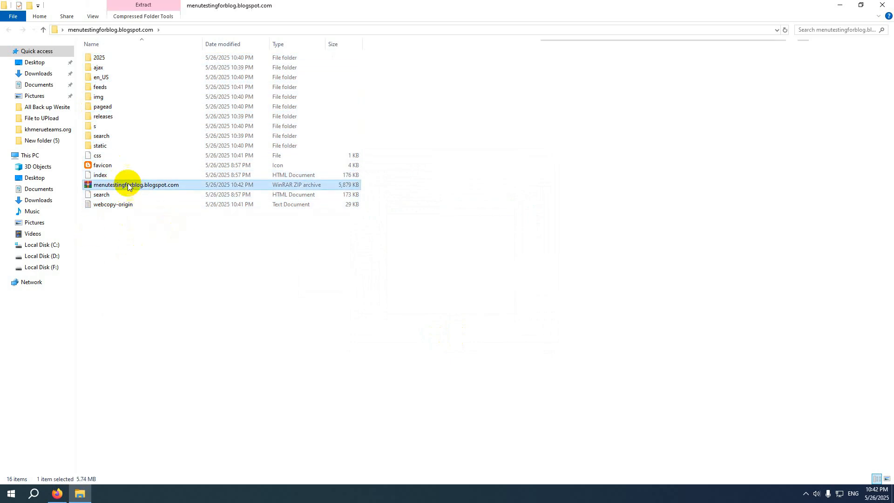
left_click(197, 331)
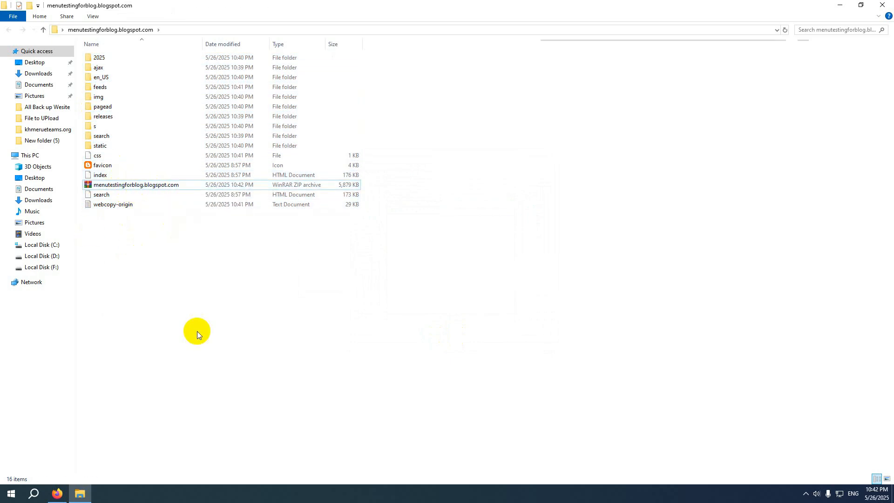
Switch to Firefox and close all tabs except the InfinityFree hosting dashboard
left_click(57, 493)
left_click(332, 10)
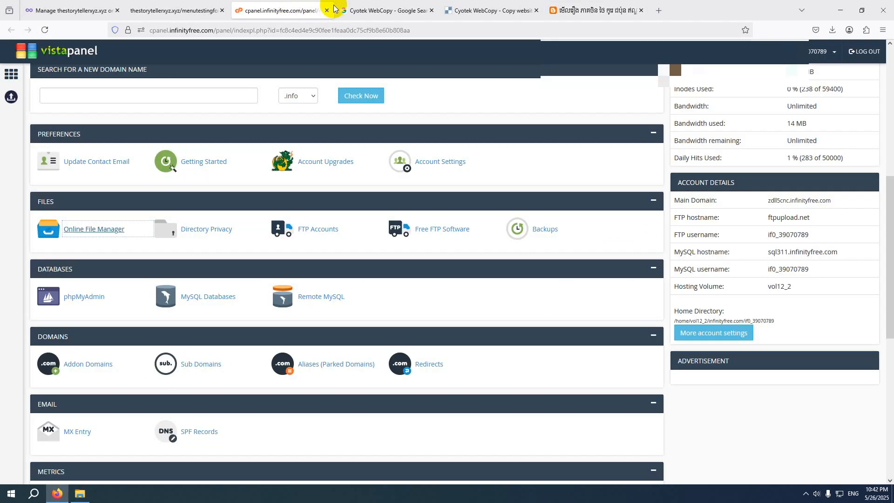
left_click(328, 10)
left_click(327, 10)
left_click(328, 10)
left_click(328, 10)
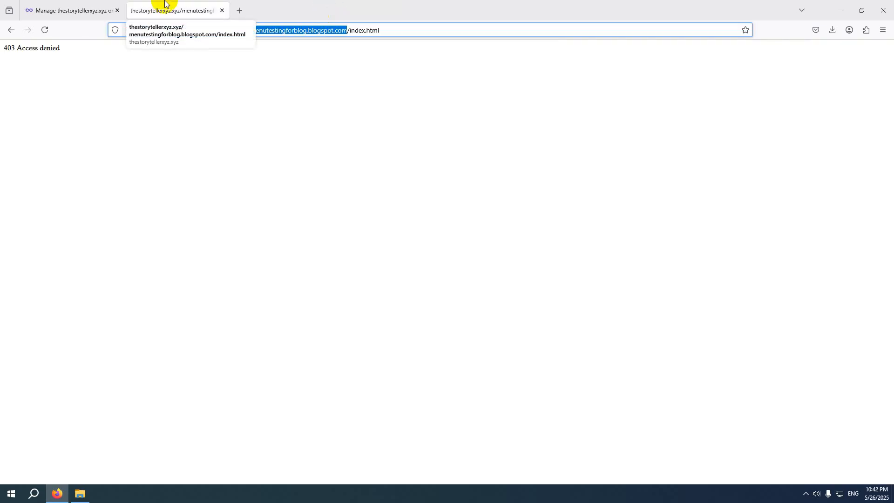
left_click(50, 5)
left_click(171, 10)
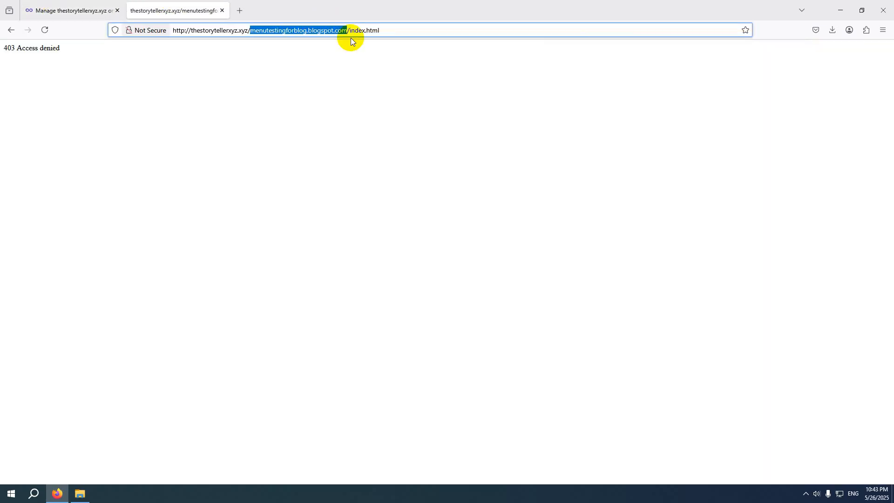
left_click(222, 10)
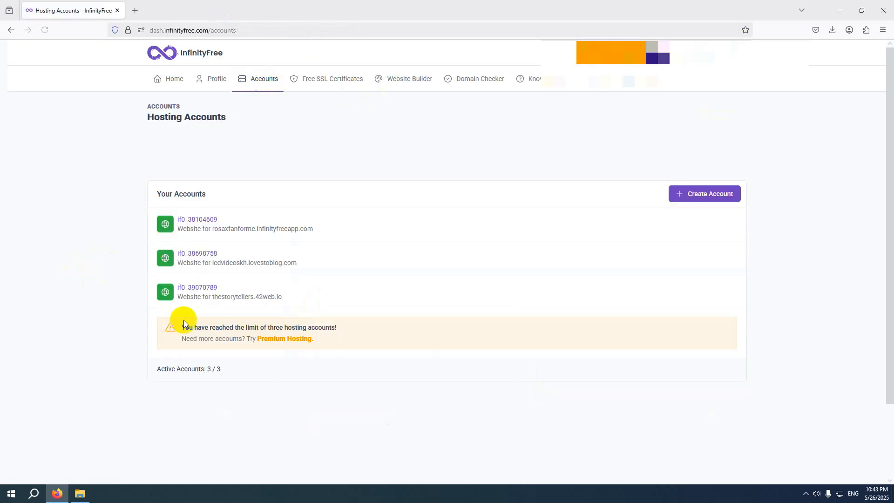
Open the Online File Manager of the thestorytellers.42web.io hosting account and go to the htdocs folder of thestorytellerxyz.xyz
left_click(198, 287)
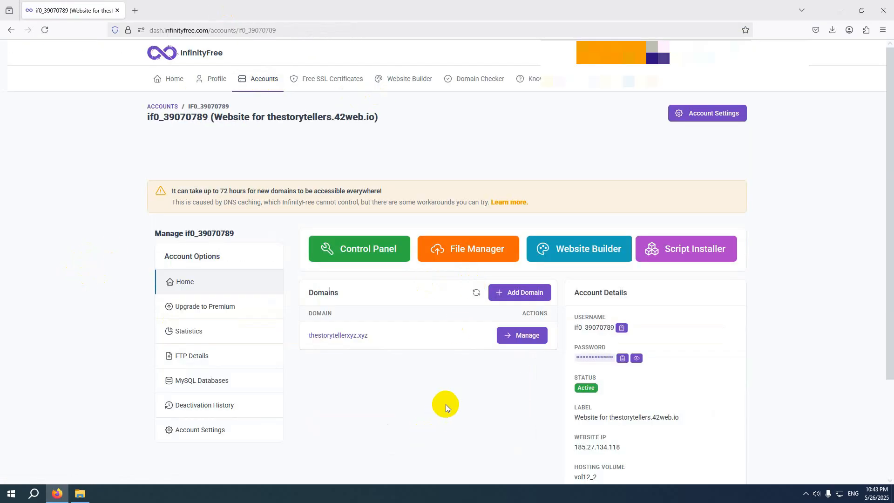
left_click(354, 248)
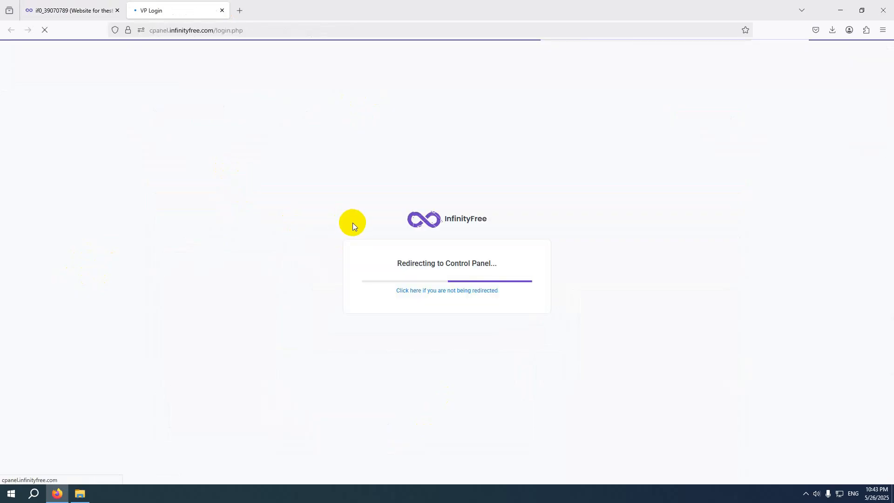
scroll(359, 220, "down", 5)
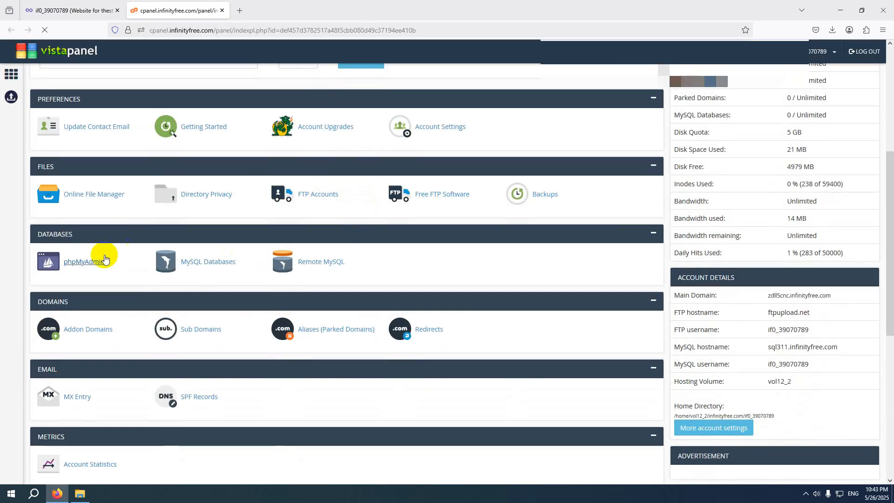
left_click(104, 194)
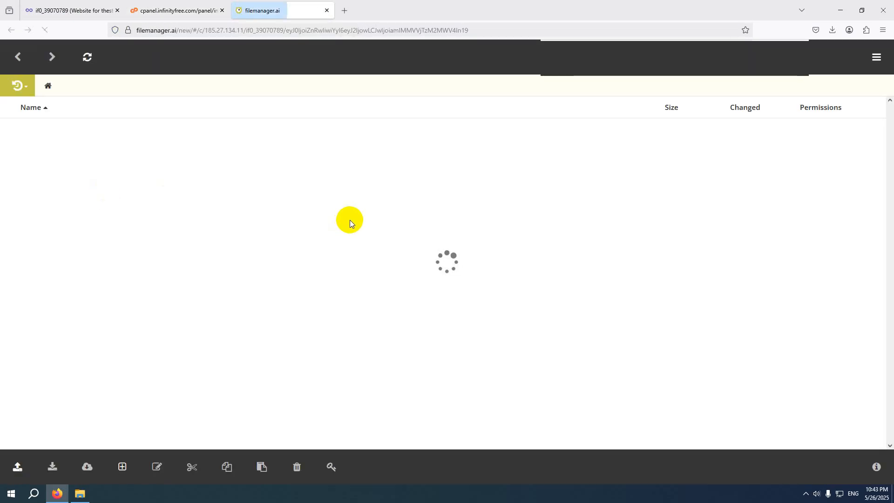
left_click(87, 131)
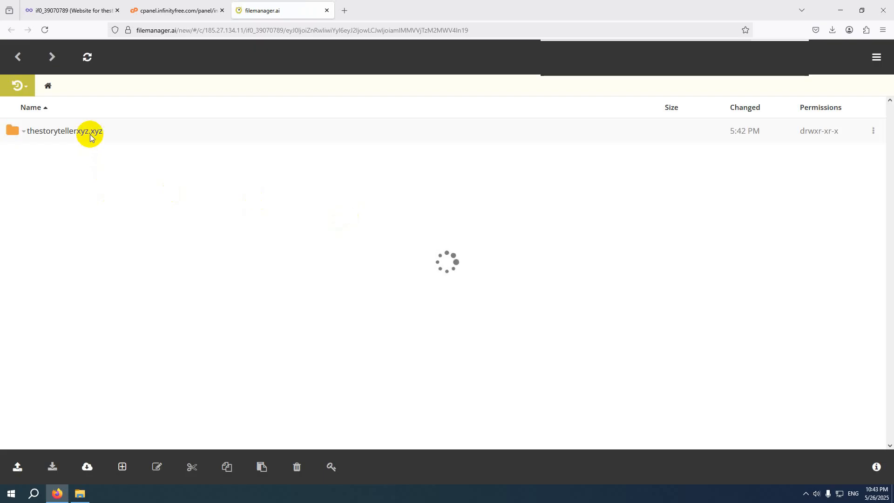
left_click(43, 159)
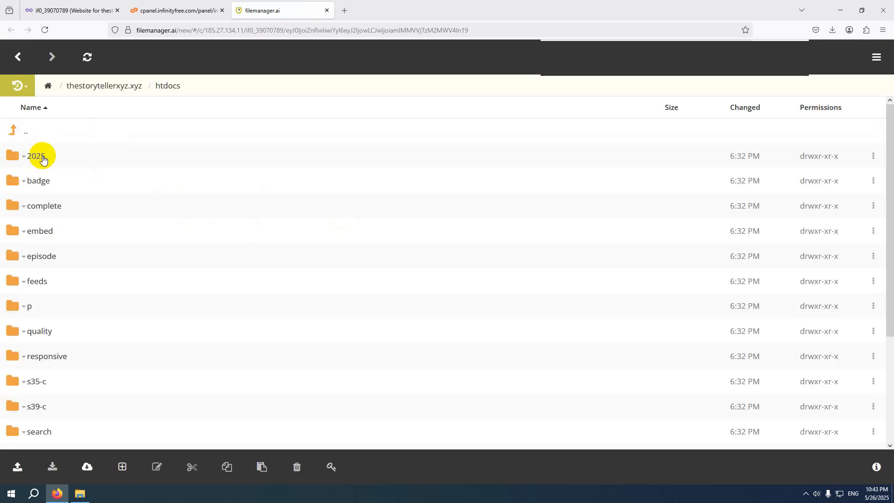
Delete all existing folders and files from the htdocs folder of thestorytellerxyz.xyz, including the 2025 folder
left_click_drag(28, 254, 88, 410)
left_click(304, 469)
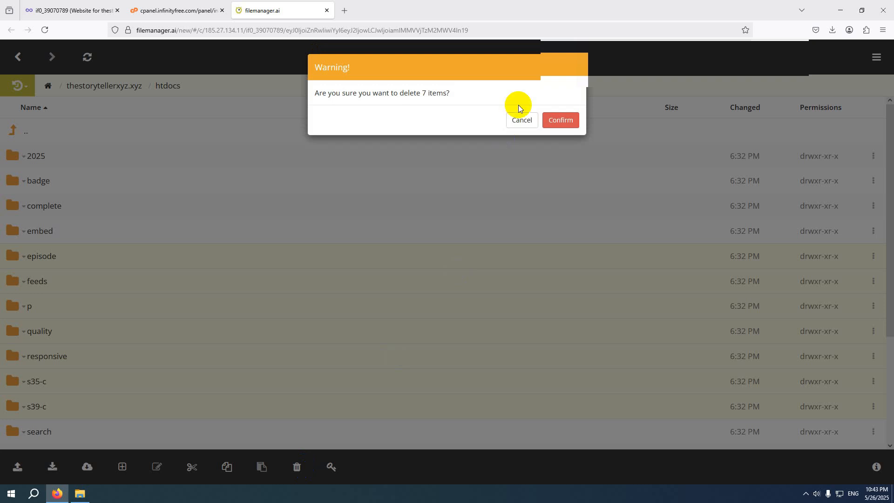
left_click(561, 118)
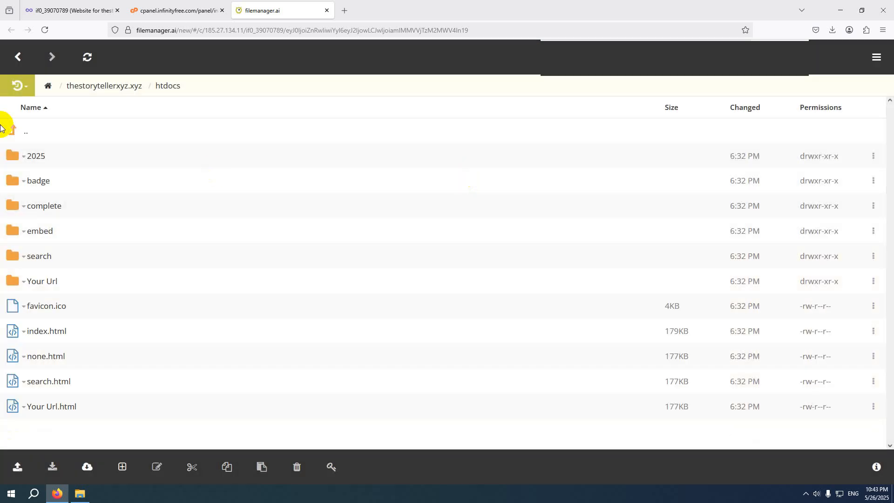
left_click_drag(1, 172, 135, 424)
left_click(296, 467)
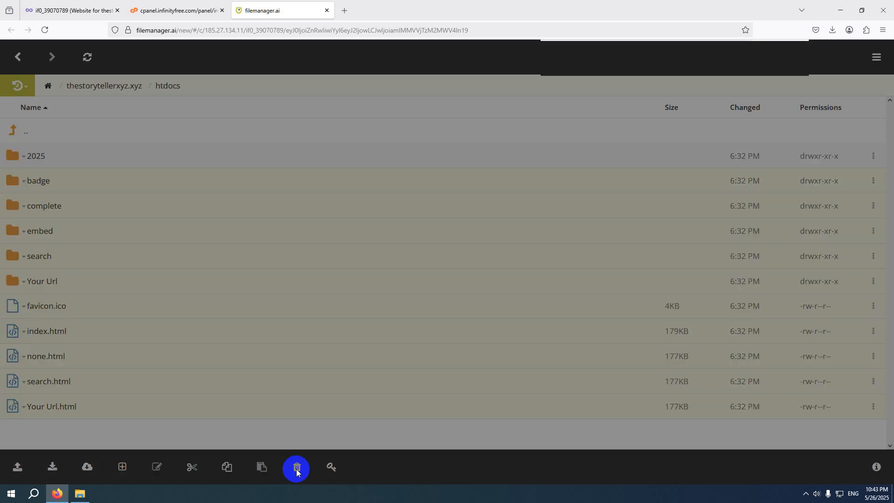
left_click(554, 122)
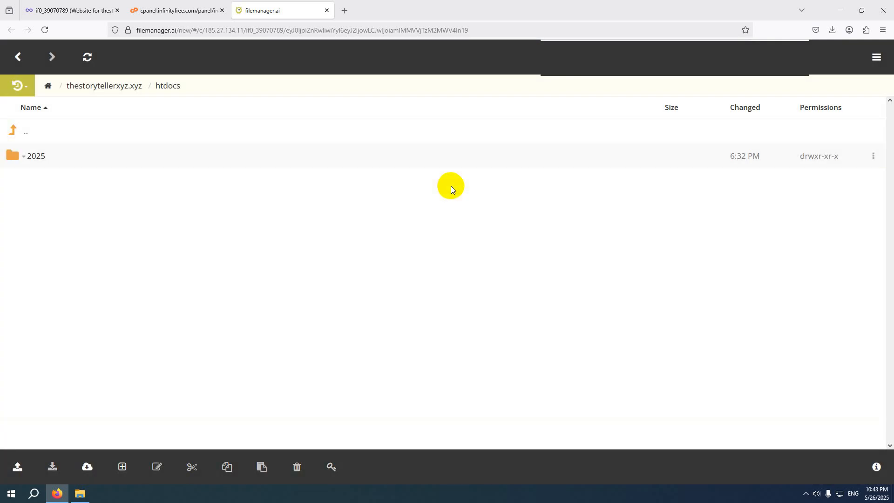
right_click(36, 155)
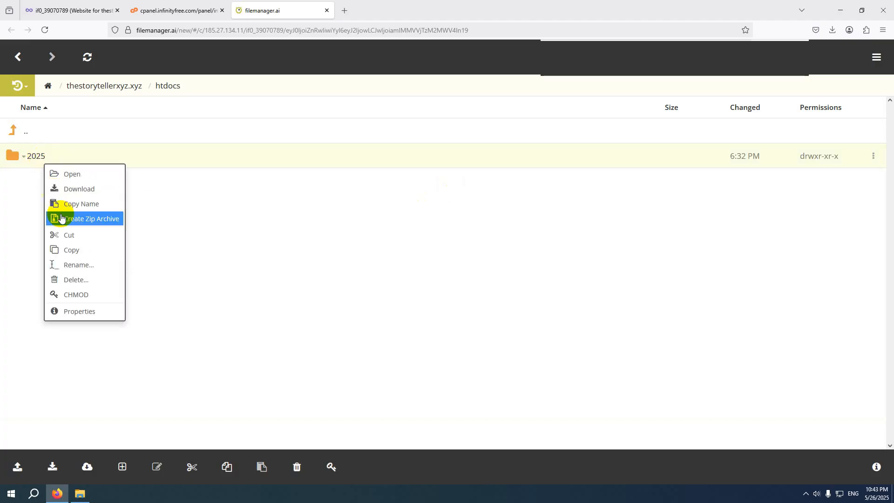
left_click(90, 287)
left_click(556, 122)
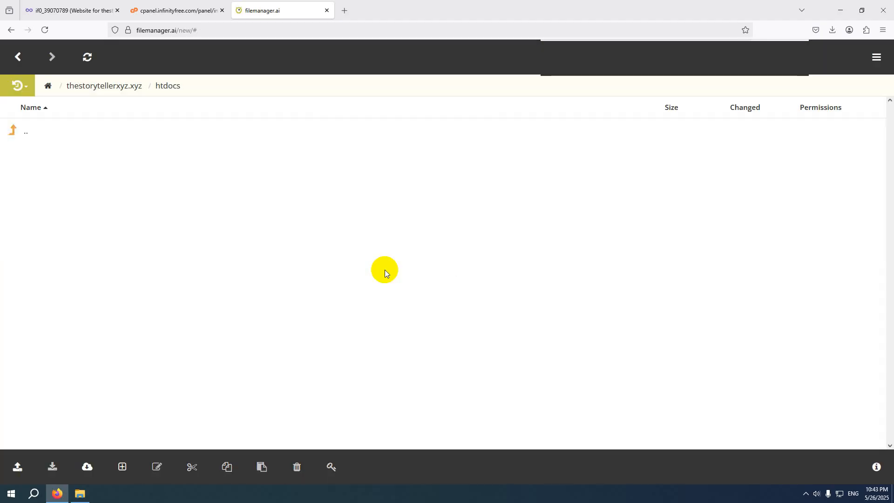
left_click(17, 466)
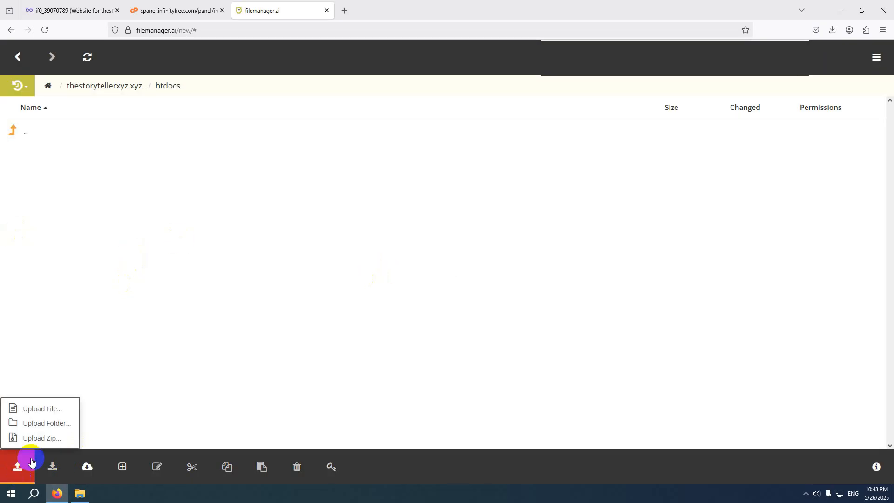
left_click(55, 439)
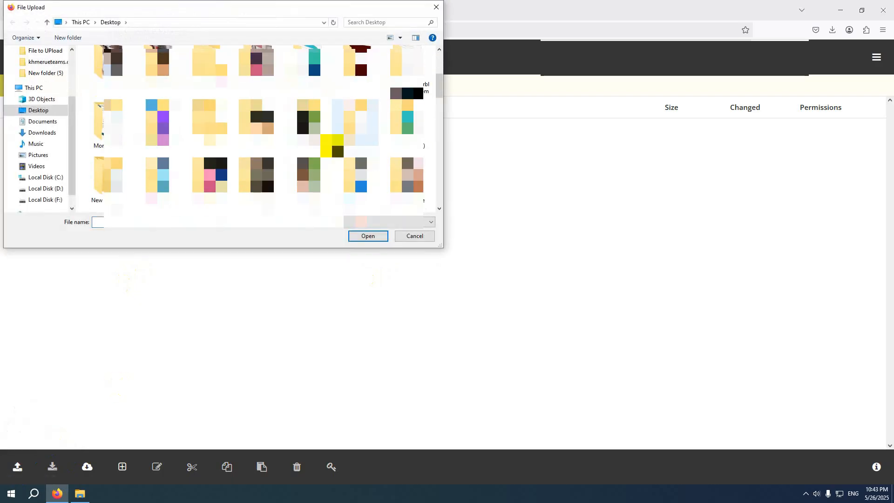
scroll(256, 128, "down", 3)
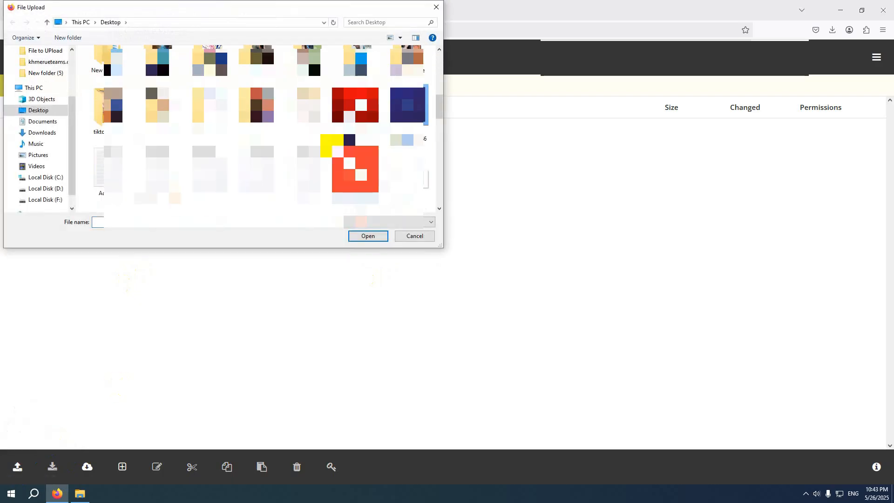
left_click(405, 236)
left_click(840, 10)
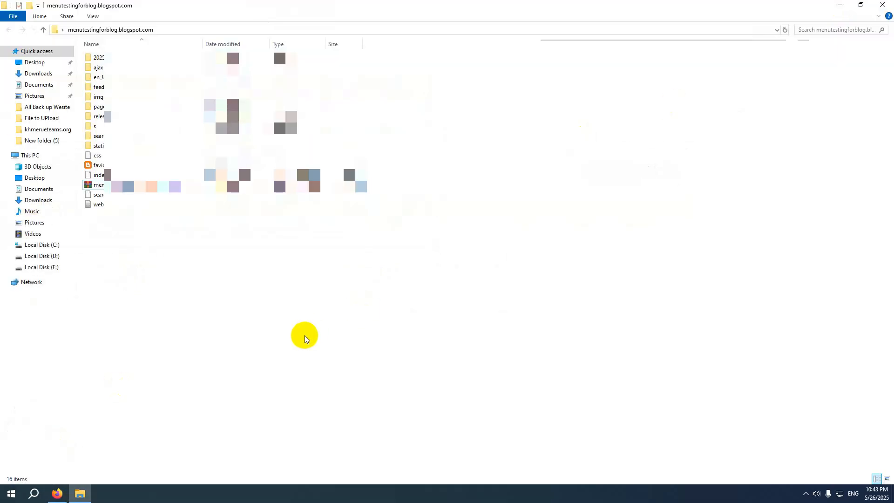
left_click(56, 493)
Upload menutestingforblog.blogspot.com.zip from the menutestingforblog.blogspot.com folder on the Desktop, unzip it into htdocs and review the extracted files
left_click(21, 472)
left_click(41, 436)
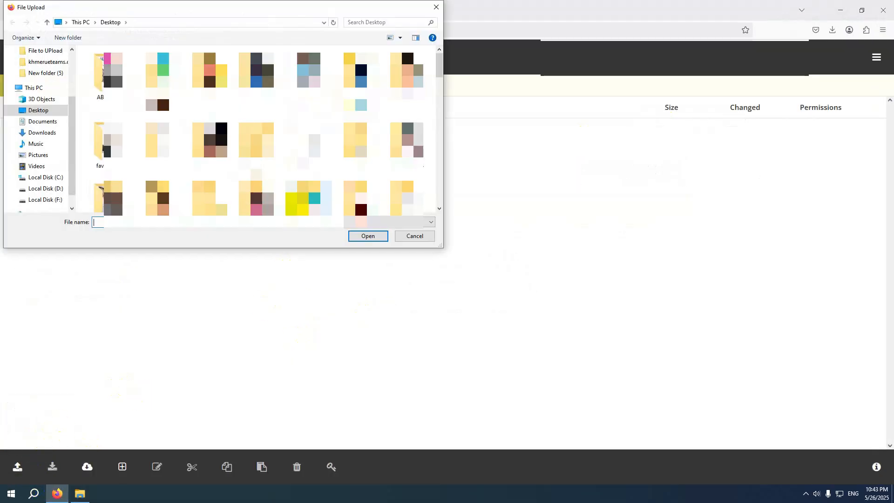
scroll(298, 186, "down", 1)
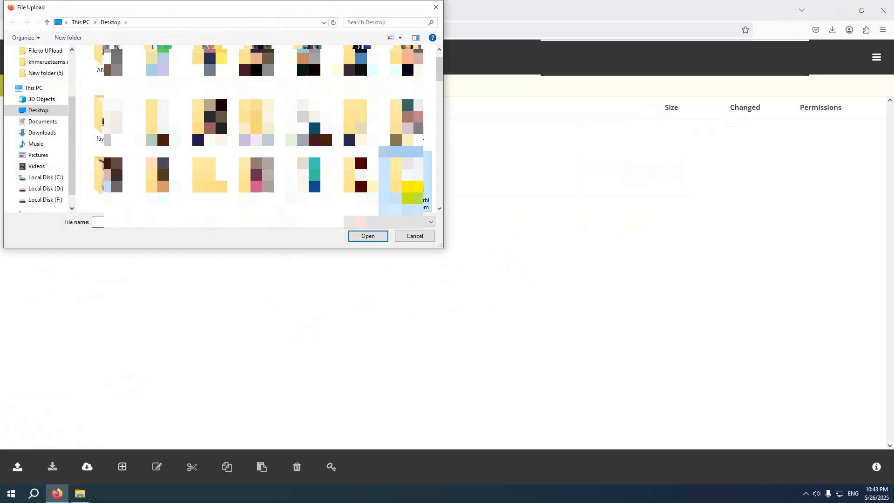
double_click(409, 186)
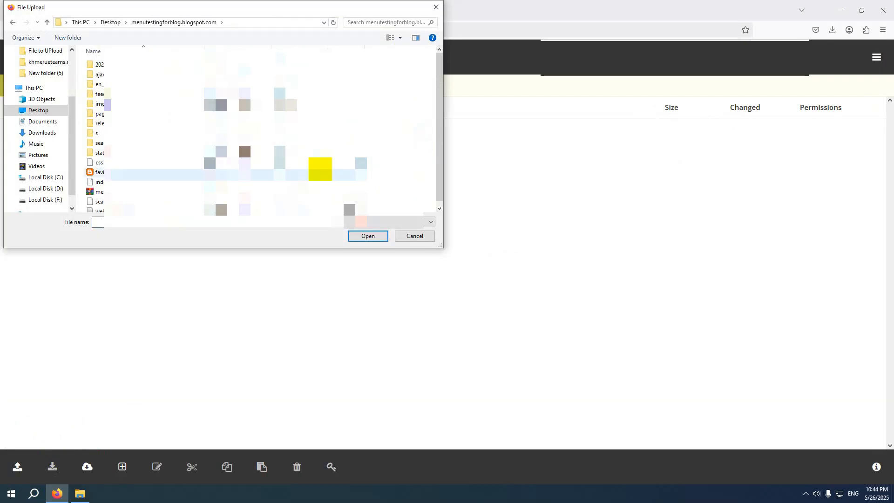
left_click(168, 192)
scroll(168, 192, "down", 1)
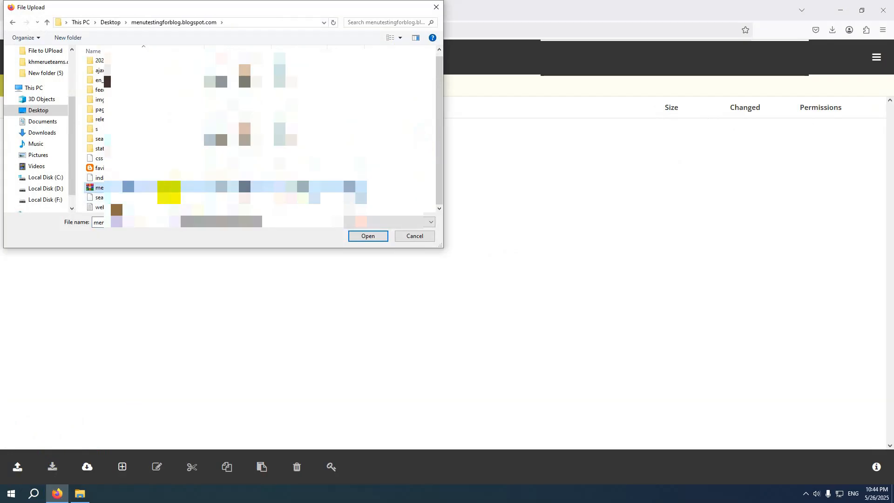
double_click(168, 192)
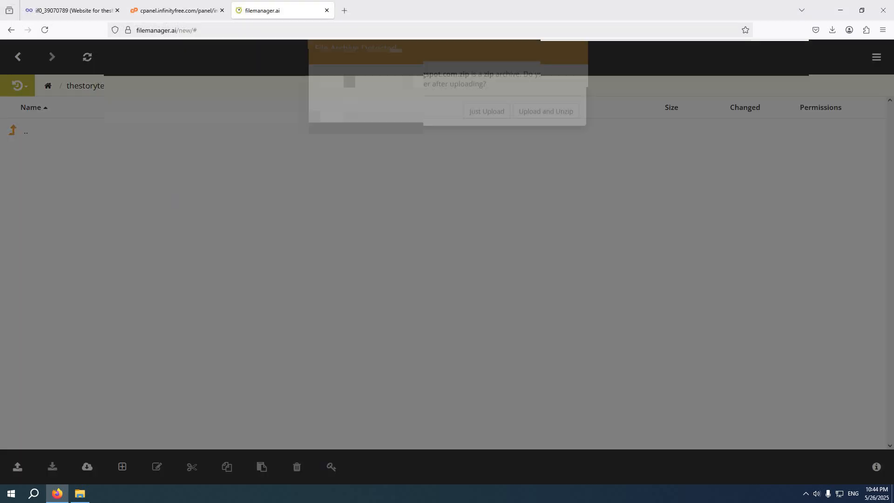
left_click(534, 131)
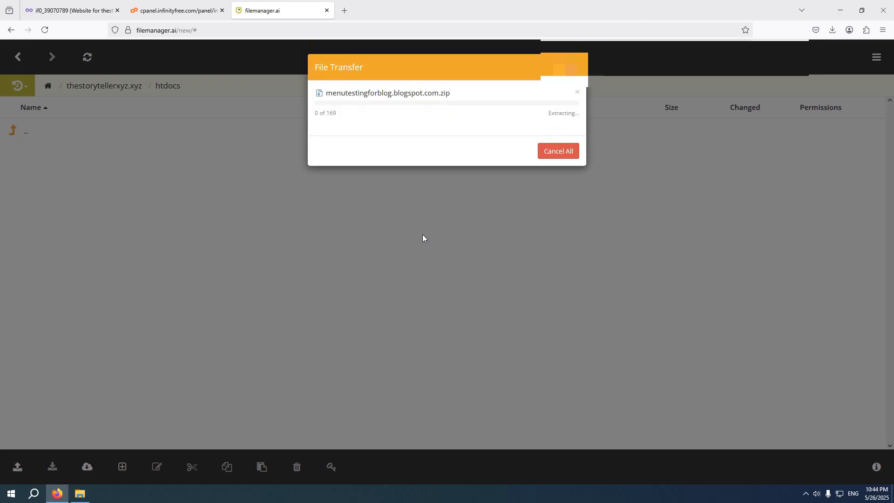
left_click(422, 237)
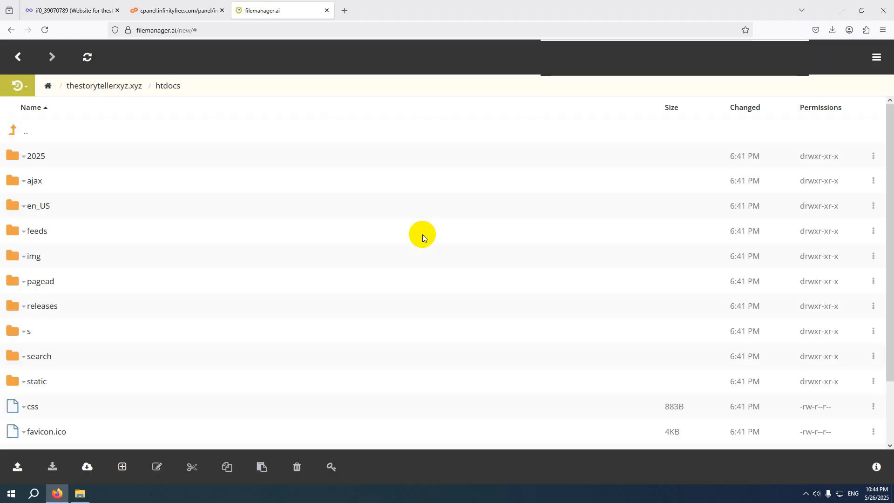
scroll(422, 234, "down", 3)
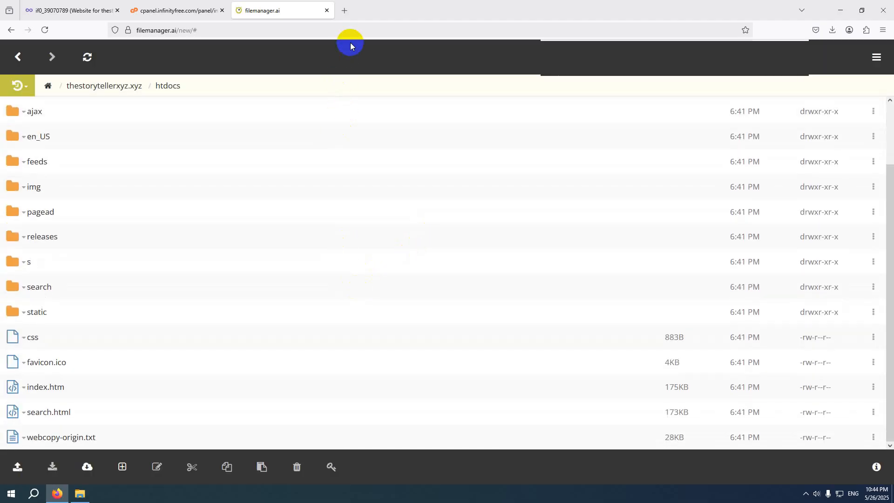
scroll(376, 182, "up", 3)
Return to the InfinityFree dashboard, open the management page of thestorytellerxyz.xyz and open the domain's website in a new tab
left_click(189, 4)
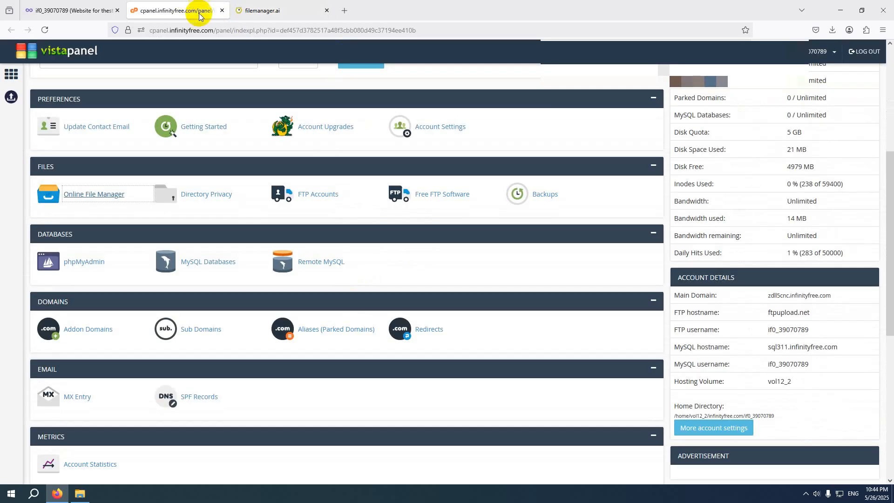
left_click(70, 10)
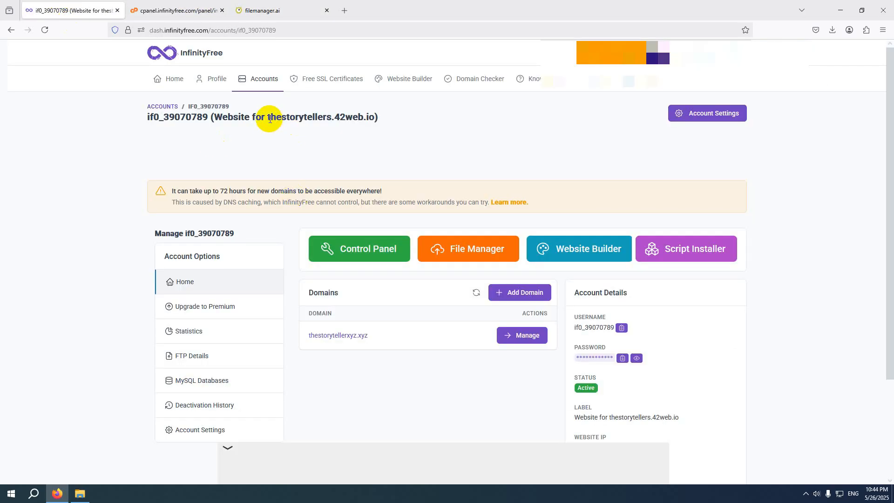
left_click(524, 335)
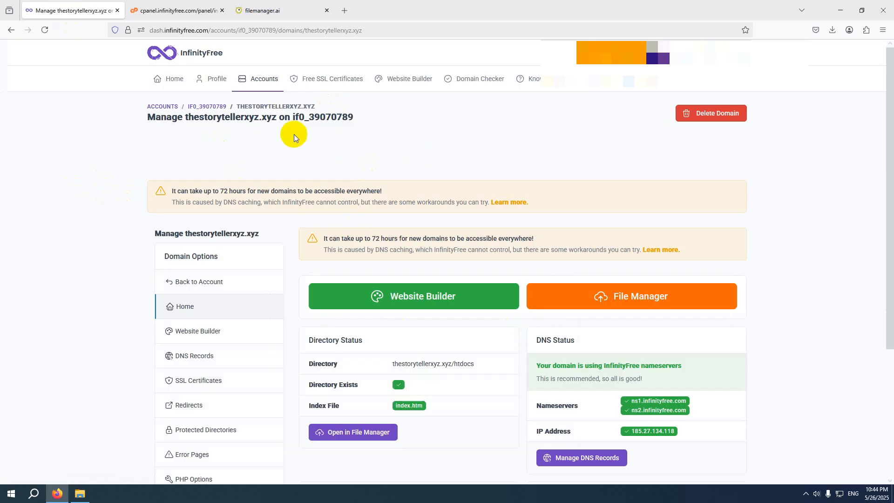
left_click_drag(186, 118, 272, 117)
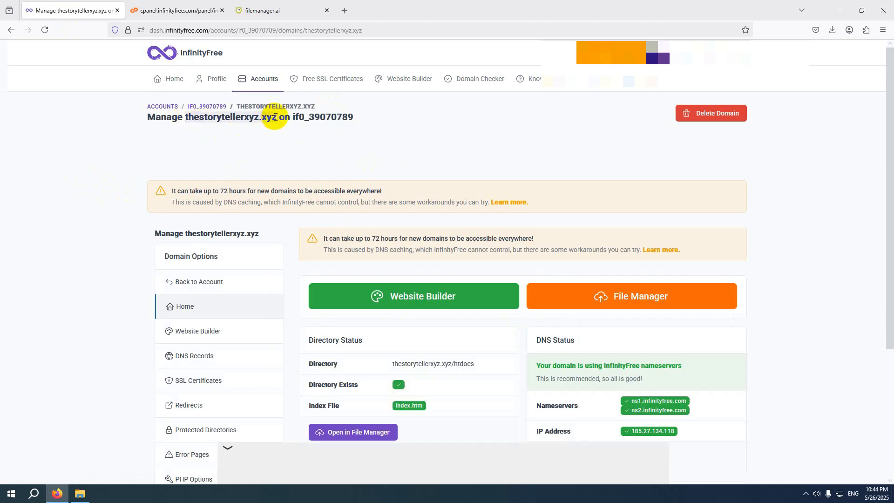
right_click(275, 117)
left_click(295, 141)
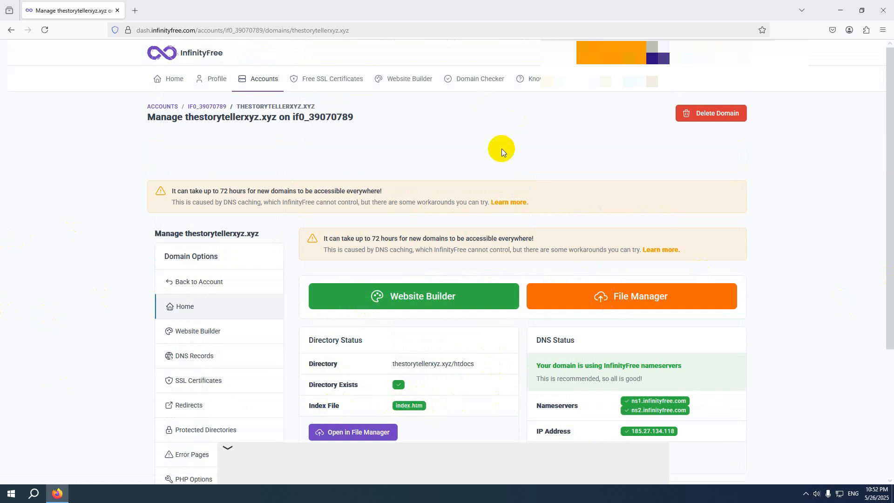
scroll(502, 149, "down", 2)
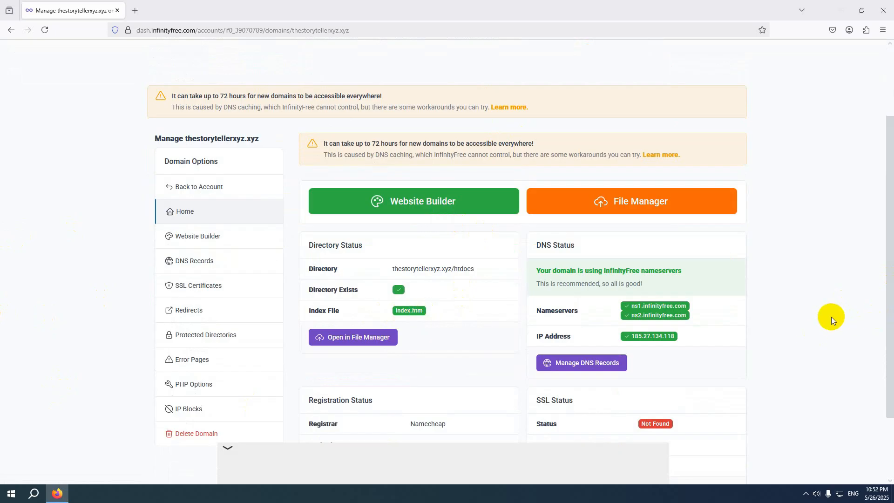
scroll(831, 316, "up", 3)
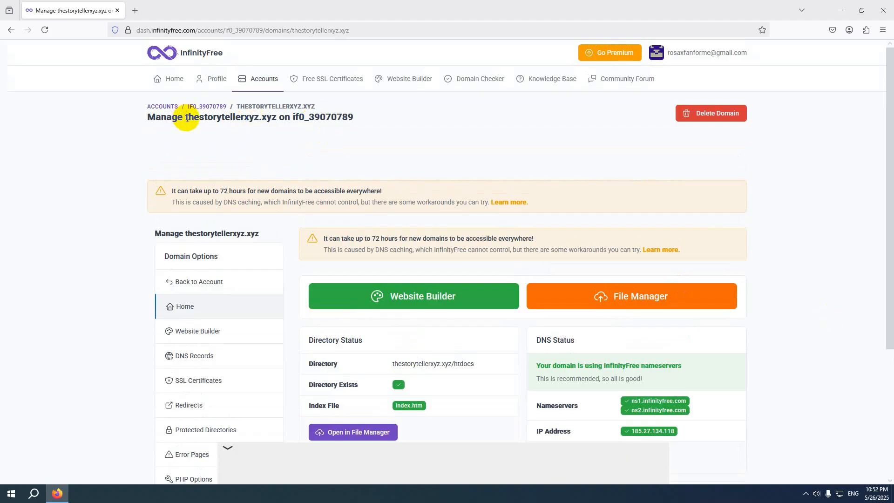
left_click_drag(186, 119, 274, 120)
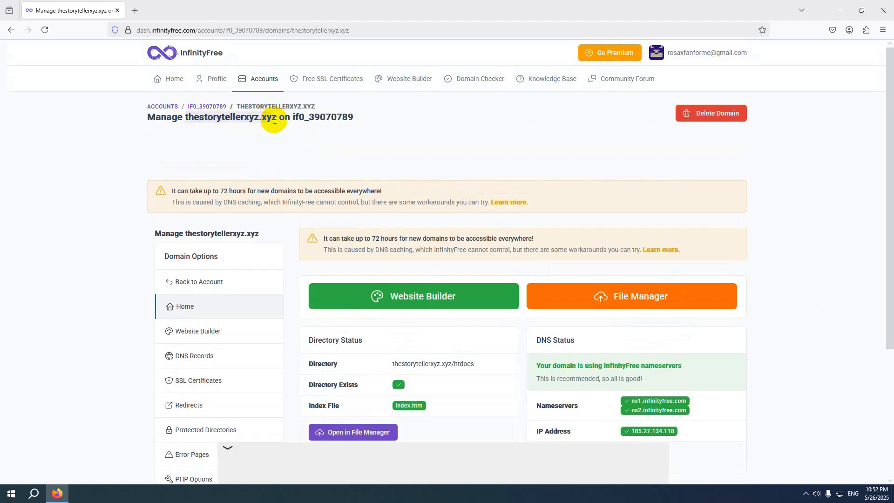
right_click(230, 119)
left_click(285, 140)
left_click(180, 10)
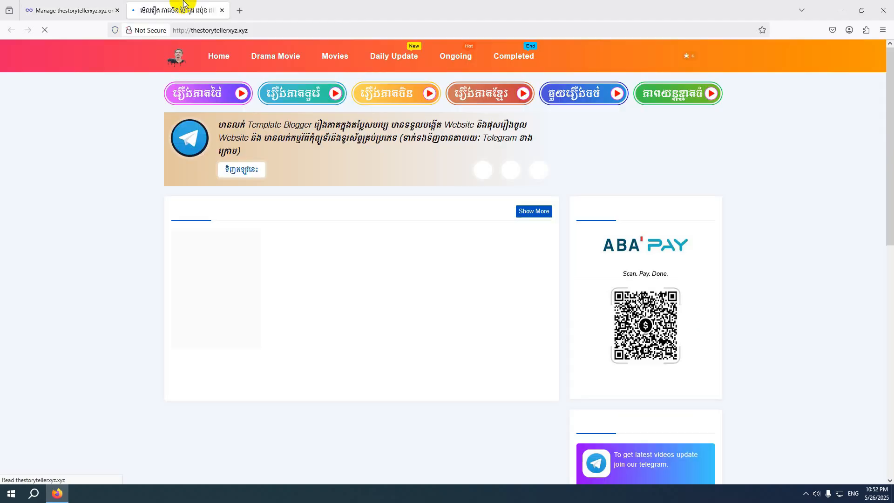
left_click(300, 32)
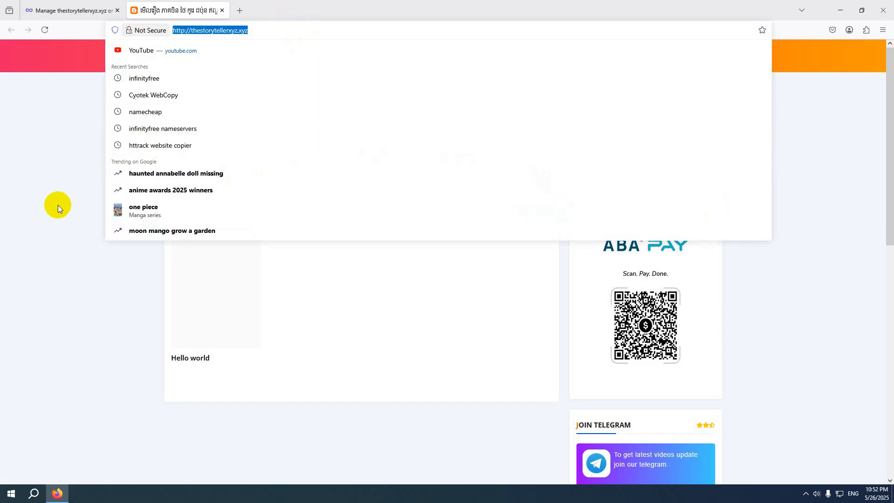
left_click(37, 237)
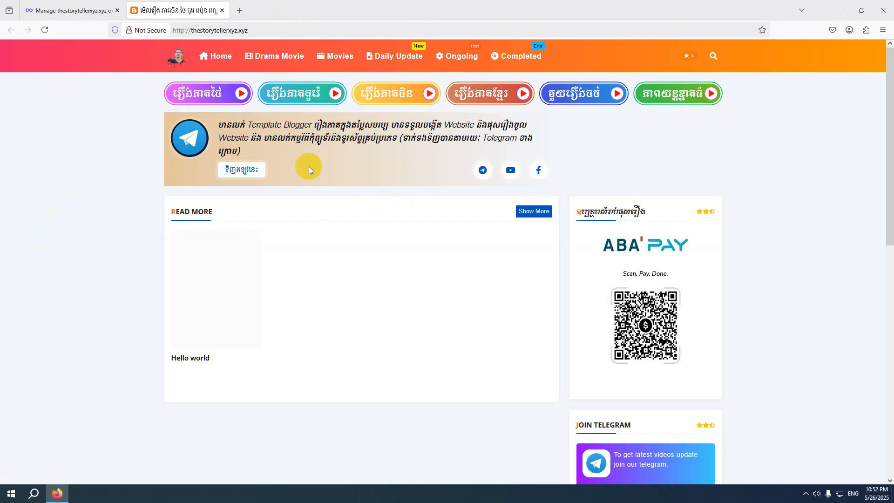
scroll(387, 166, "down", 3)
scroll(389, 166, "up", 3)
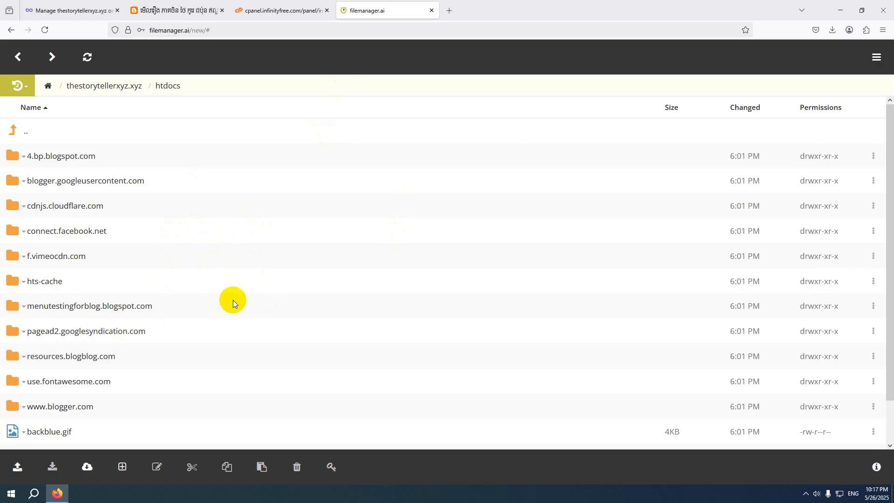
Compare the folders and index.html file in htdocs with the live site's address path menutestingforblog.blogspot.com/index.html
scroll(270, 326, "down", 2)
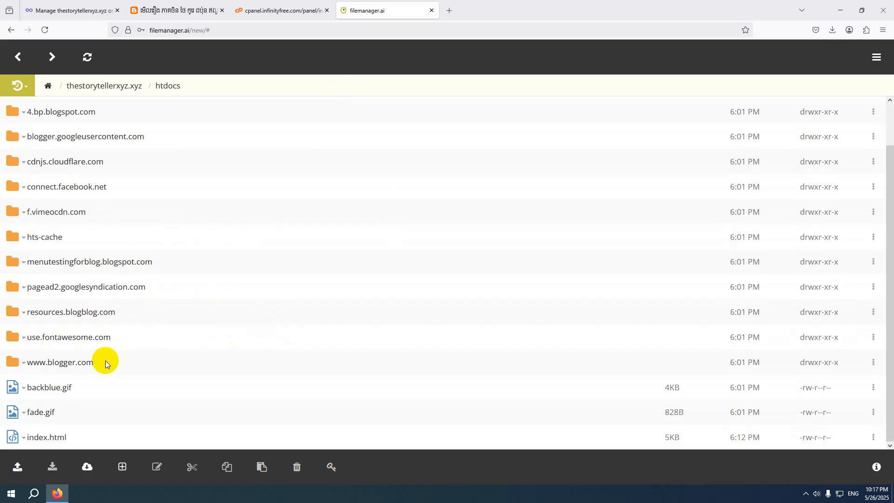
left_click(193, 8)
left_click(256, 30)
left_click(256, 30)
left_click(4, 229)
left_click(360, 10)
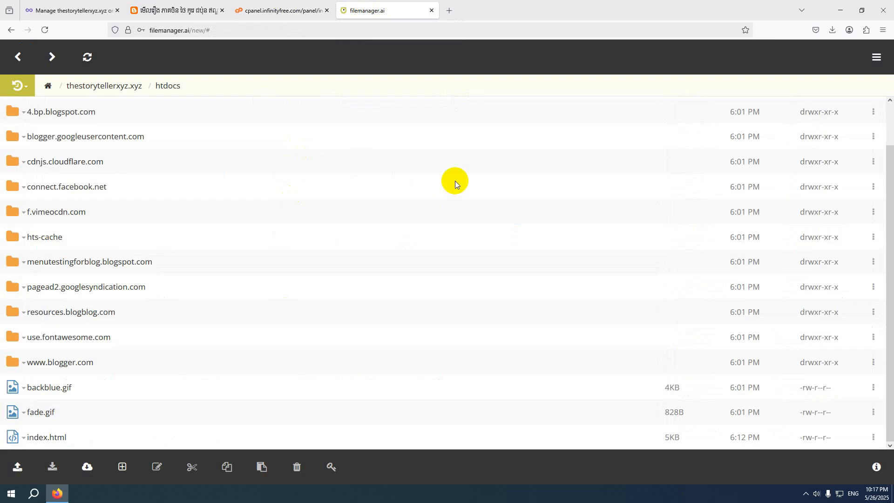
left_click(2, 284)
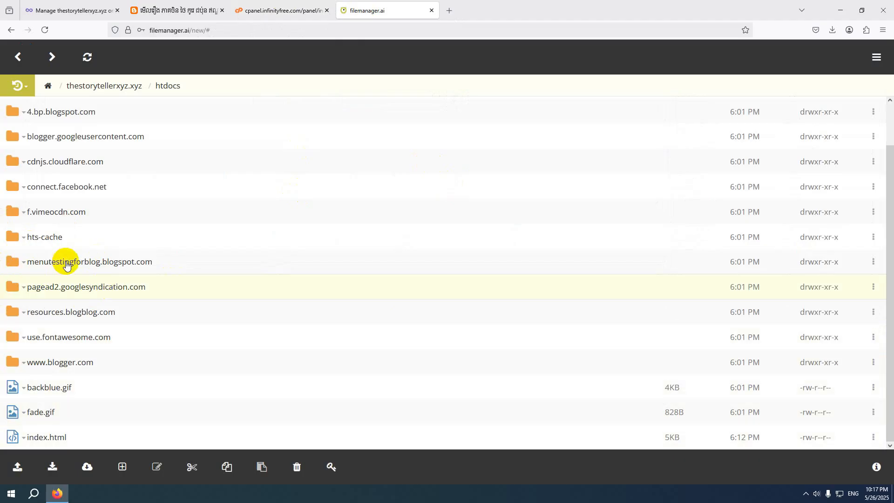
left_click(260, 10)
left_click(200, 11)
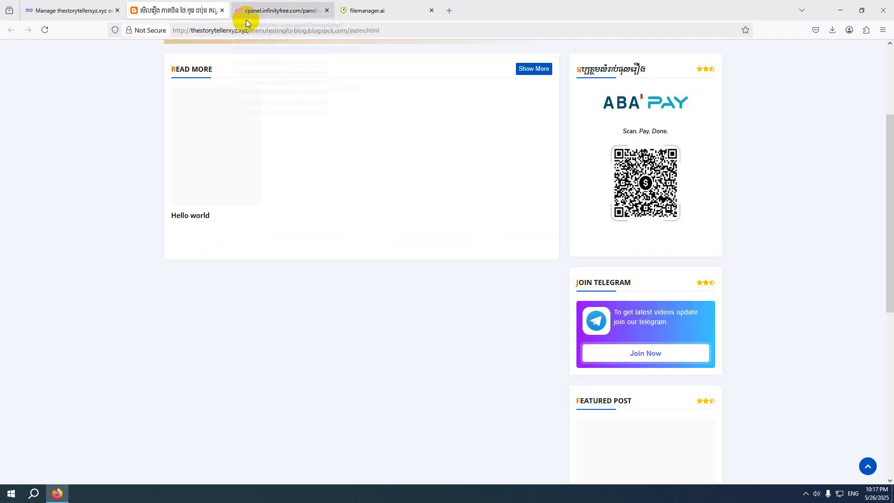
left_click_drag(248, 34, 380, 33)
left_click(2, 187)
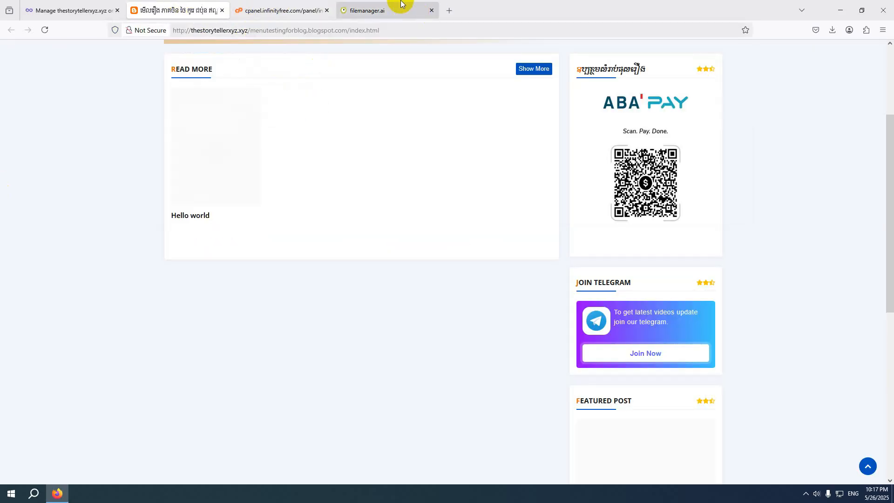
Open the menutestingforblog.blogspot.com folder in htdocs and compare its contents with the live site's address path
left_click(401, 4)
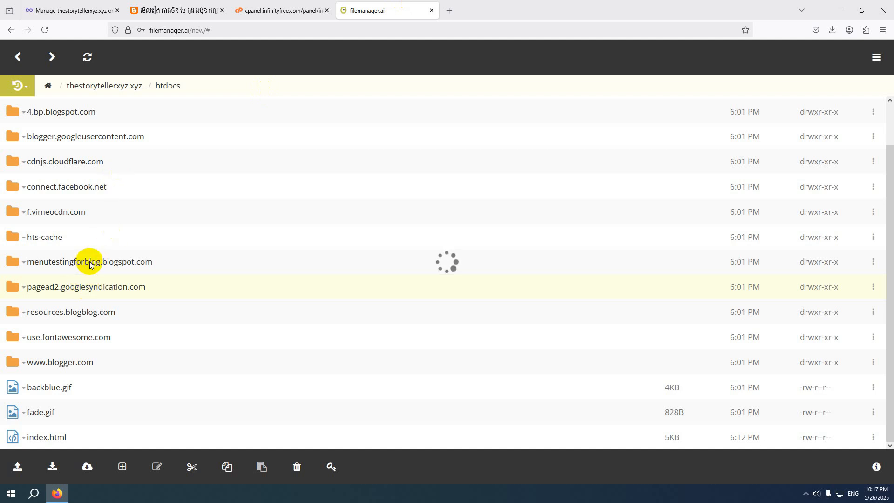
scroll(195, 270, "down", 2)
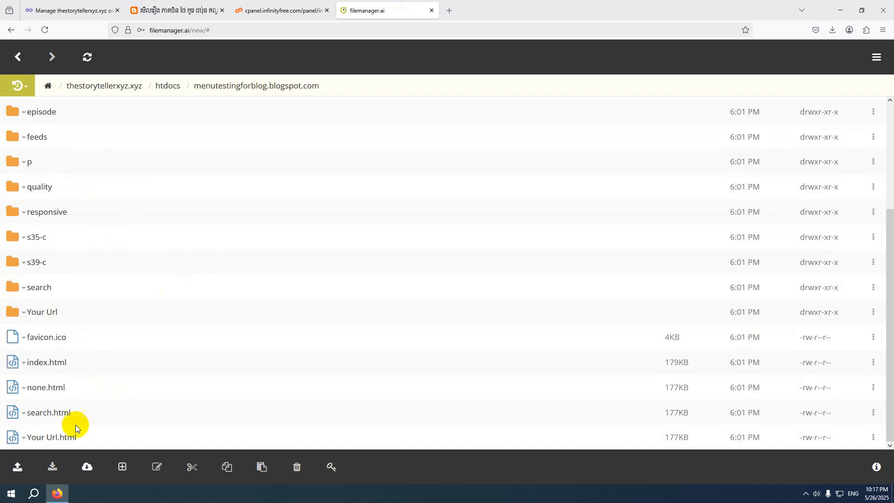
left_click(241, 79)
left_click(207, 12)
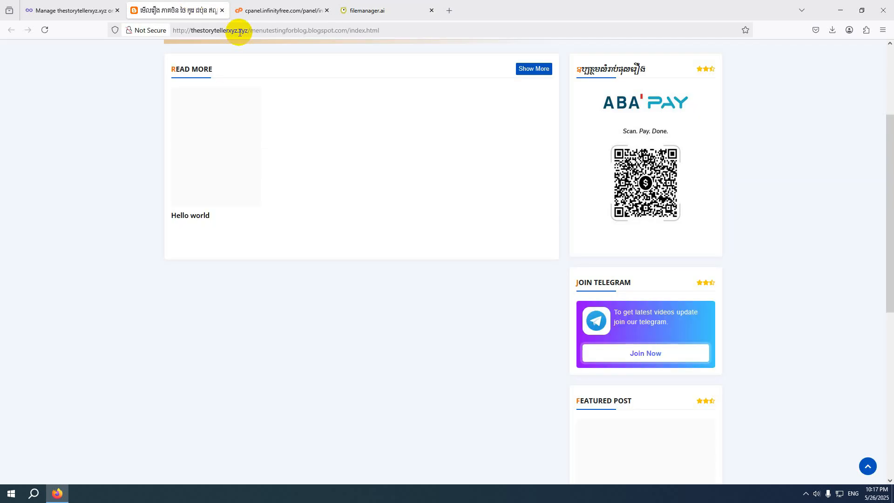
left_click(365, 10)
Go back to htdocs and delete the folders from 4.bp.blogspot.com through hts-cache
left_click(20, 57)
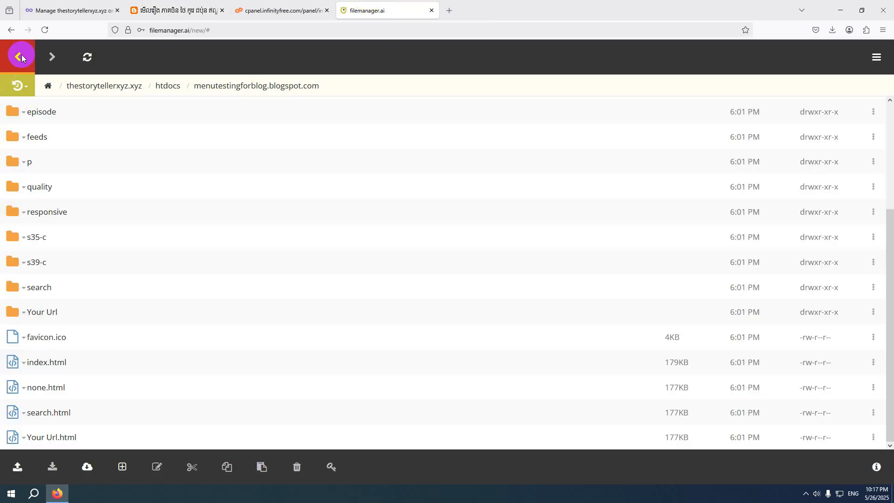
left_click_drag(2, 107, 90, 244)
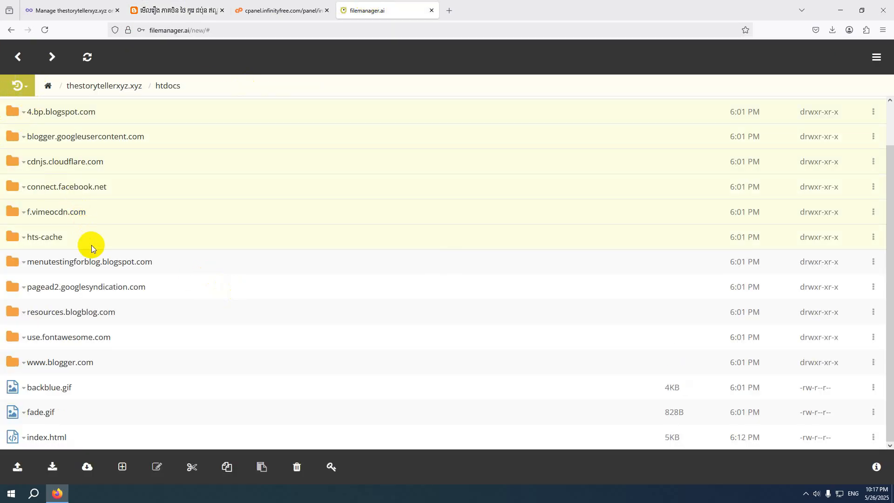
left_click(296, 468)
left_click(556, 119)
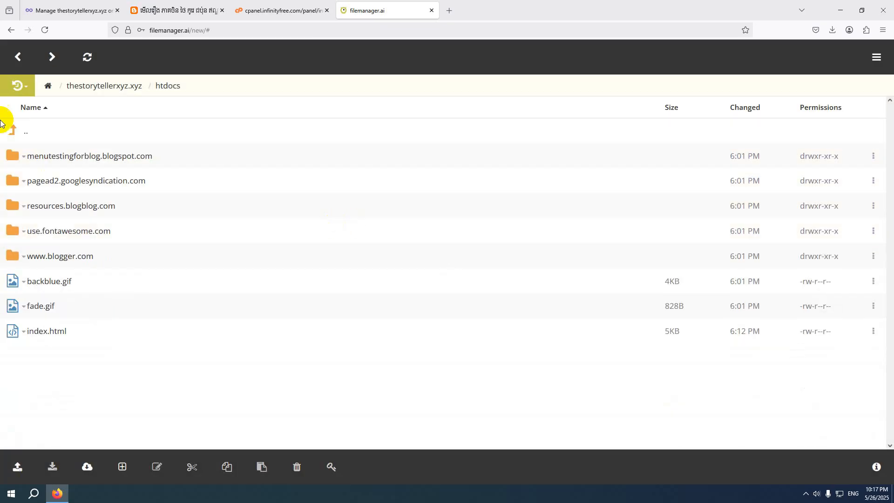
left_click_drag(4, 244, 76, 371)
left_click(297, 467)
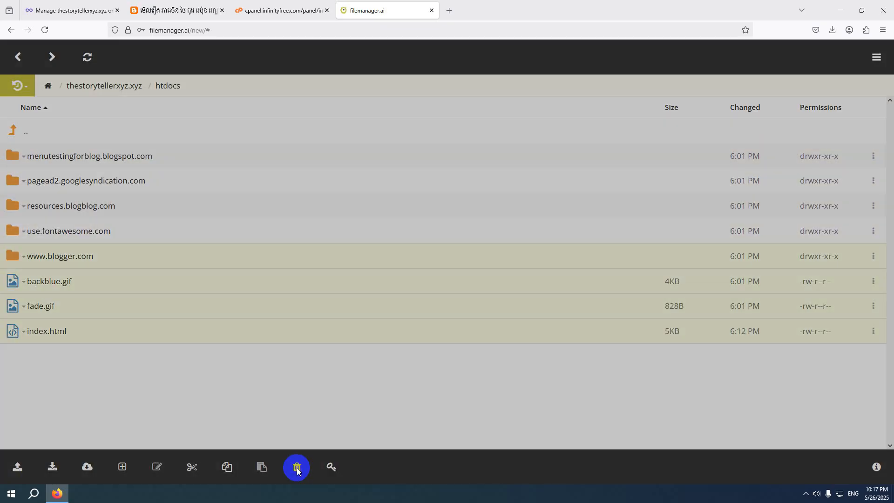
left_click(555, 121)
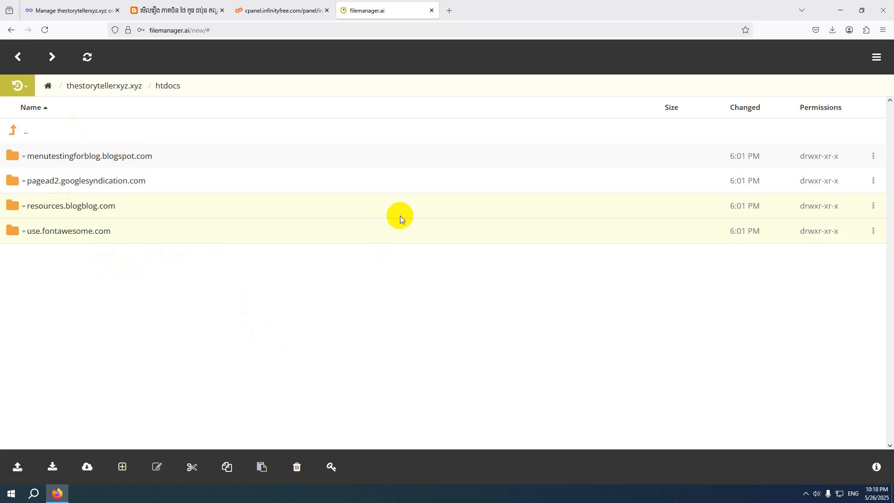
Refresh the htdocs listing and delete the use.fontawesome.com folder
left_click(293, 473)
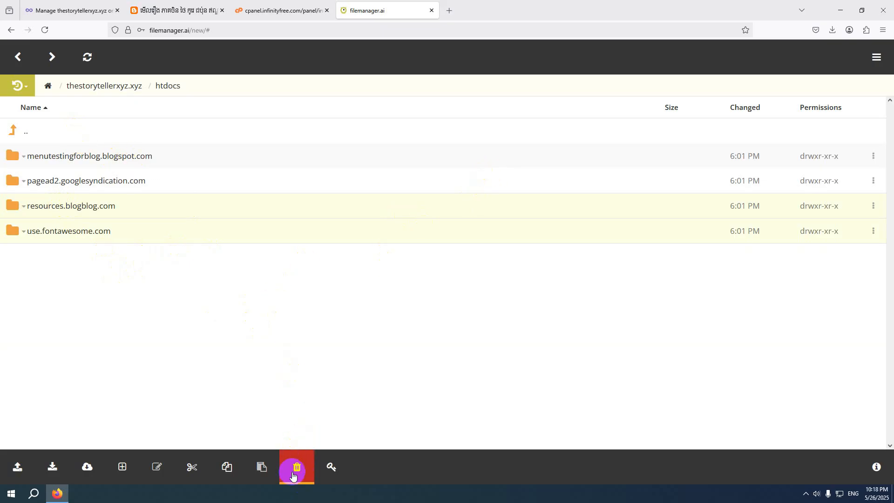
left_click(87, 56)
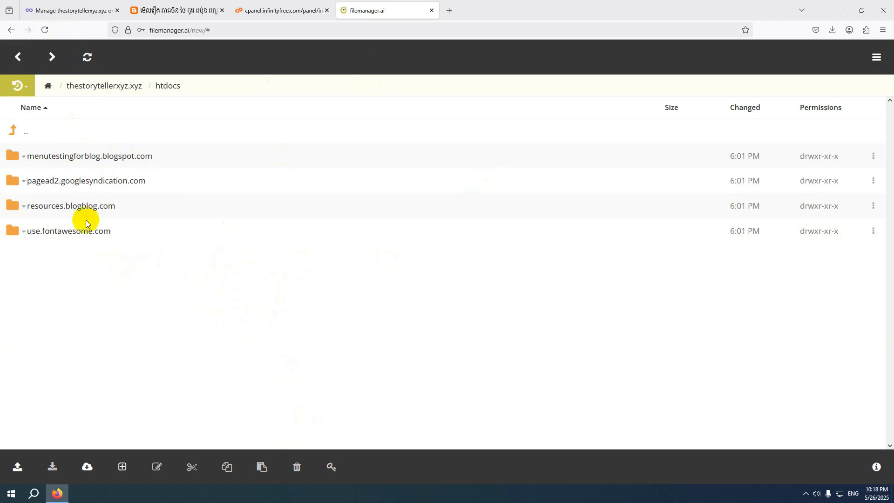
right_click(49, 237)
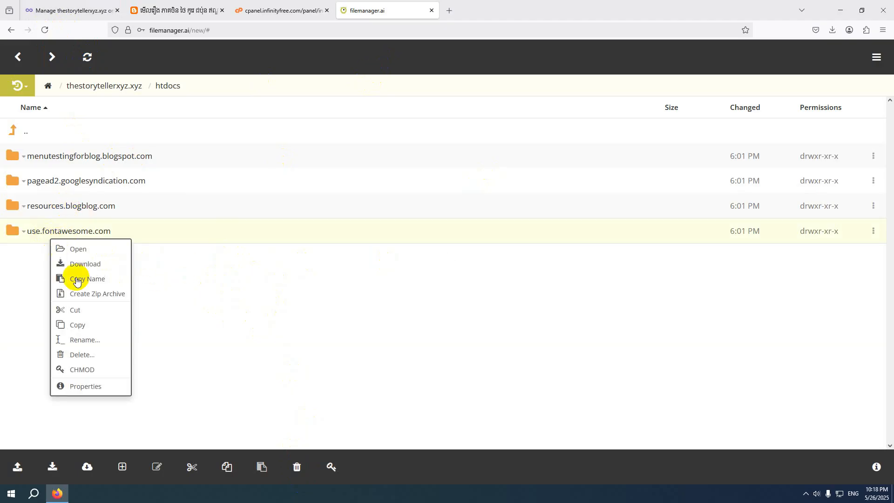
left_click(80, 354)
left_click(560, 119)
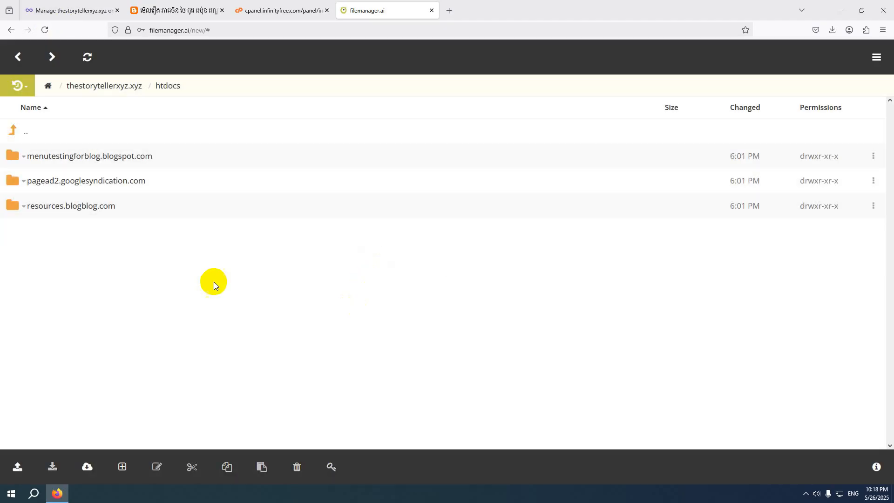
Delete the resources.blogblog.com and pagead2.googlesyndication.com folders from htdocs
right_click(72, 205)
left_click(111, 324)
left_click(564, 121)
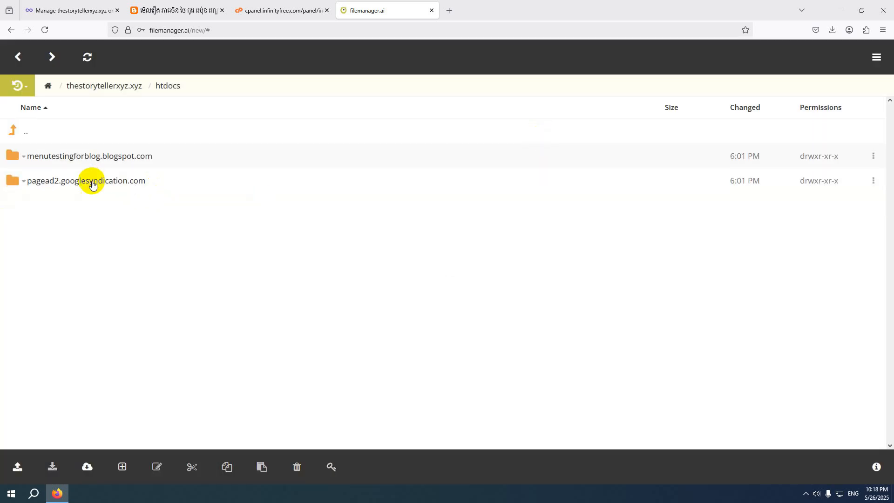
right_click(90, 180)
left_click(129, 303)
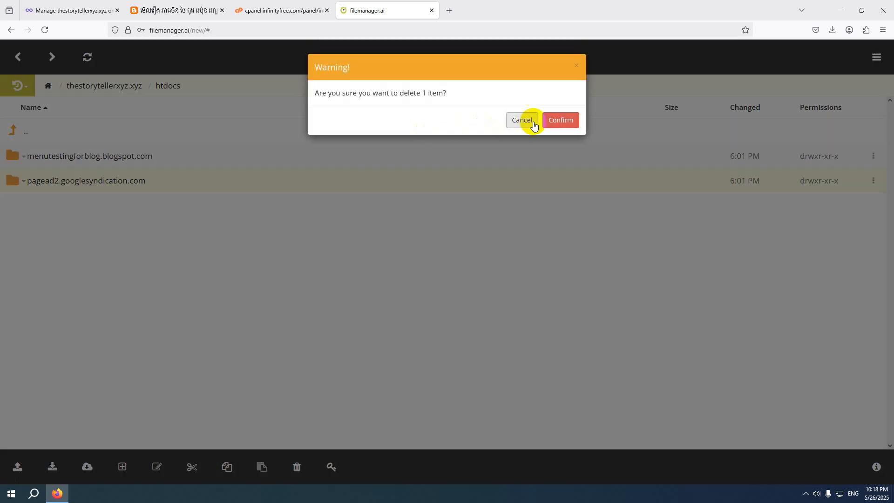
left_click(561, 120)
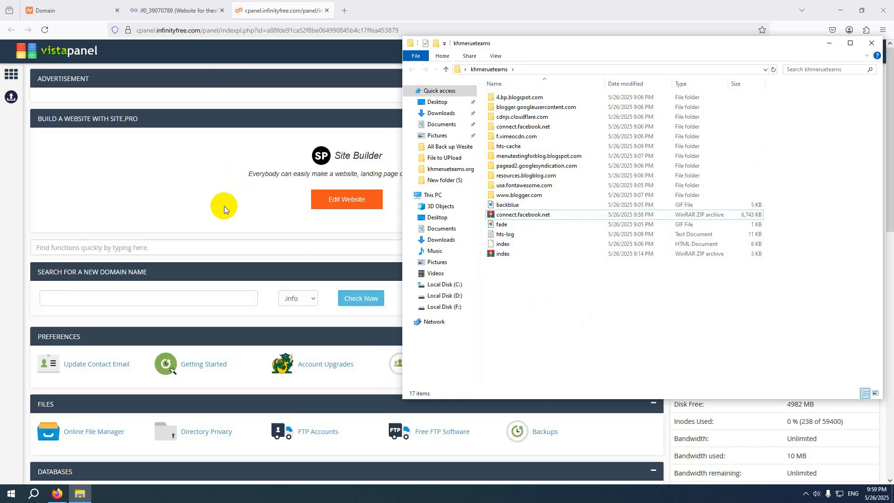
Switch to Notepad and write the note "50mb limit for upload" followed by the line "saperated to small file in zip one by"
scroll(225, 206, "down", 2)
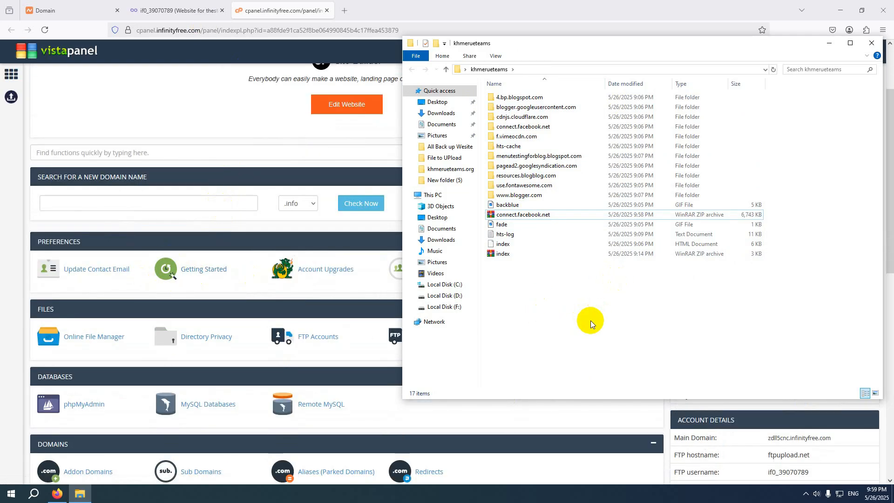
left_click(33, 496)
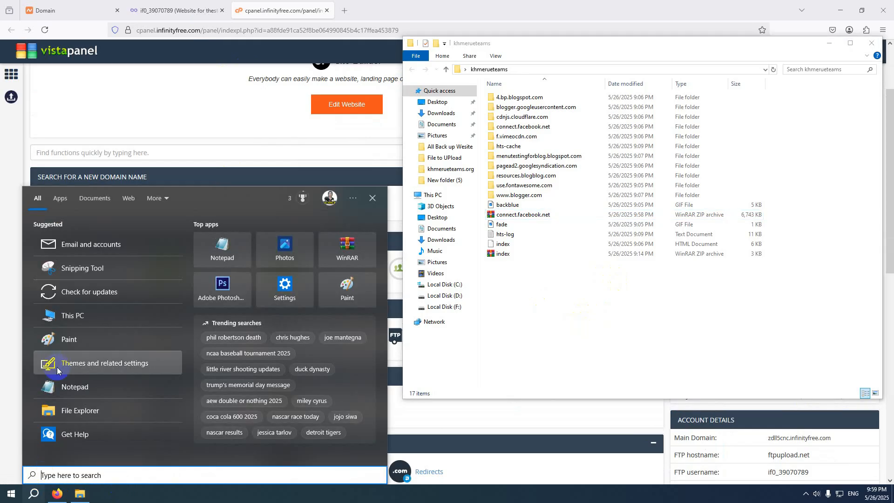
left_click(72, 384)
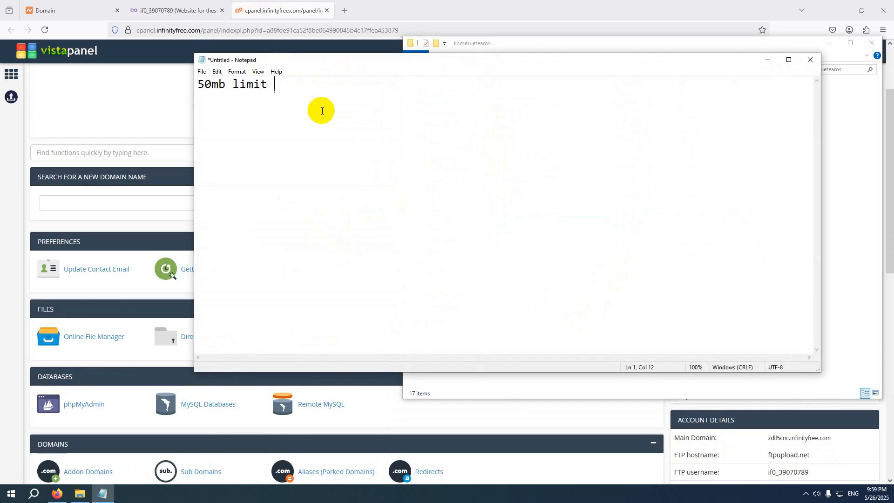
type("d")
left_click_drag(430, 116, 166, 77)
left_click(474, 130)
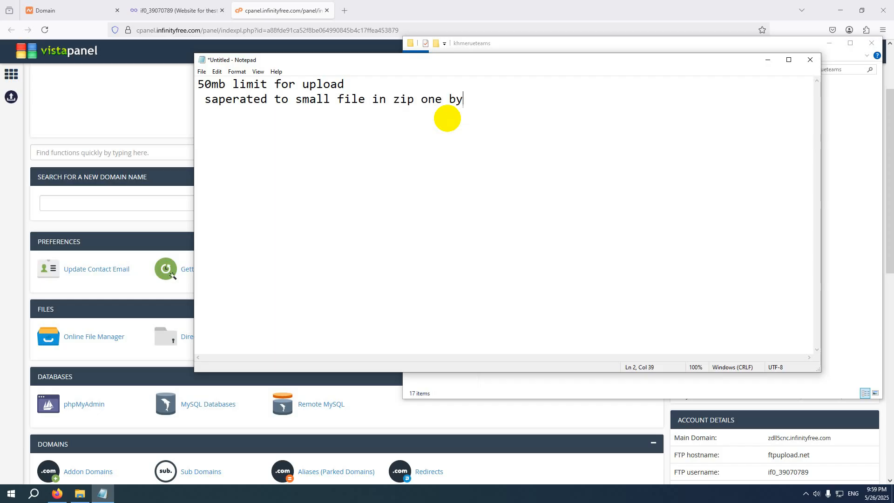
Check the file size of the connect.facebook.net ZIP archive in the khmerueteams folder through its properties
left_click(499, 6)
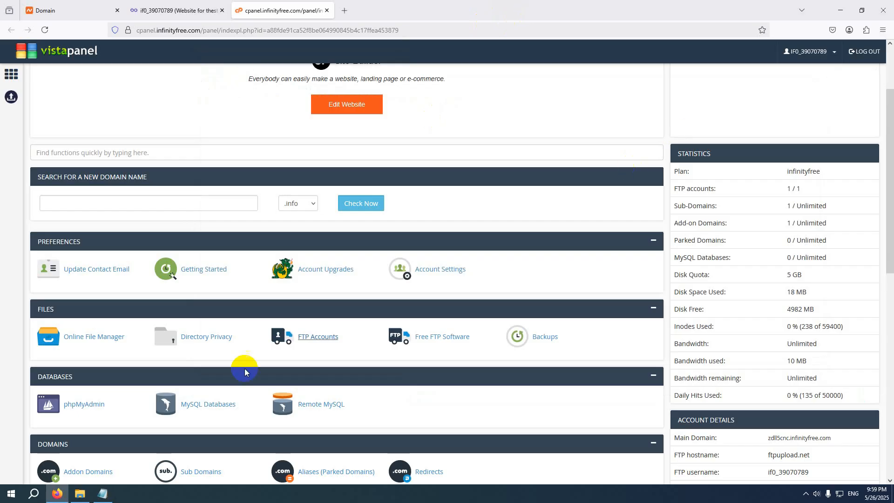
left_click(80, 493)
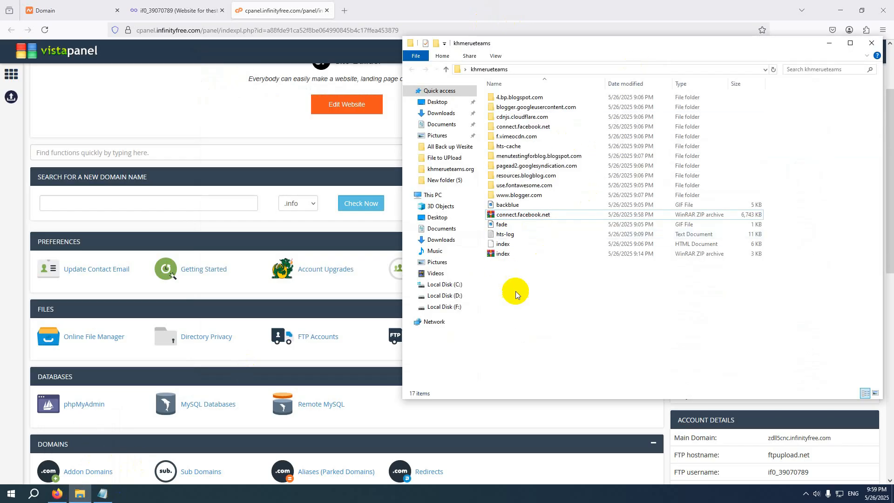
left_click(533, 215)
right_click(533, 215)
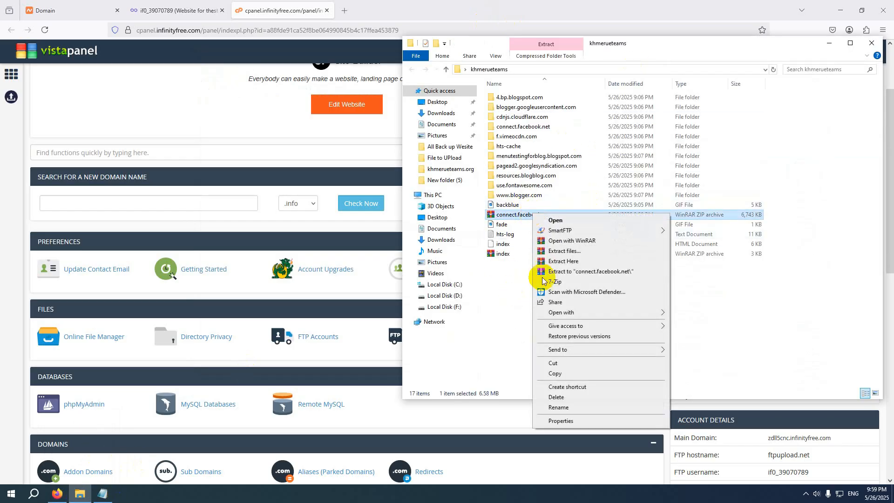
left_click(560, 421)
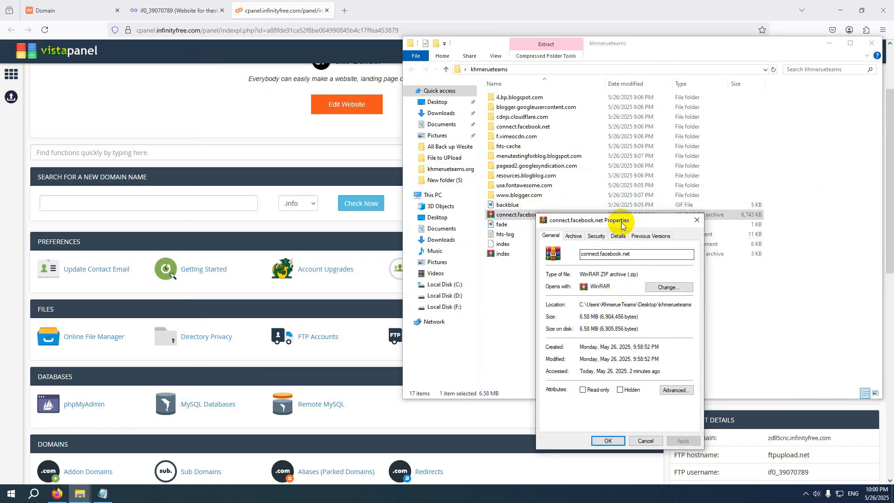
left_click_drag(628, 221, 538, 136)
left_click_drag(489, 233, 507, 233)
left_click(527, 246)
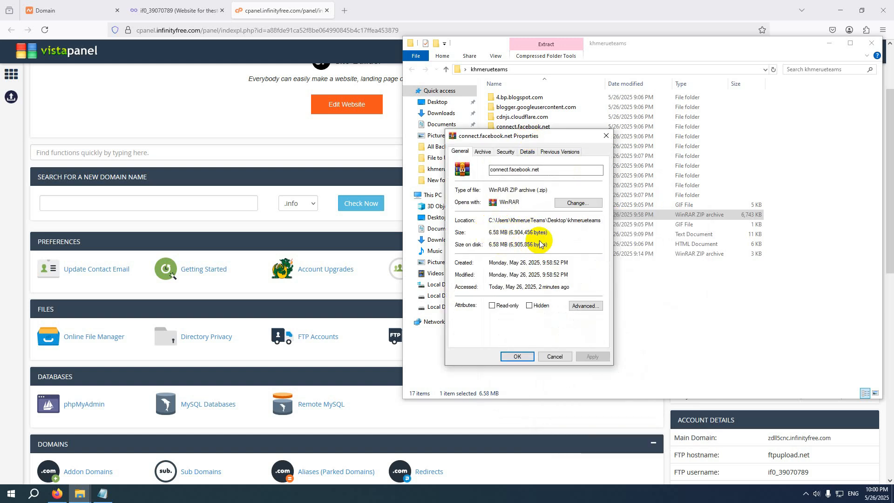
left_click(606, 140)
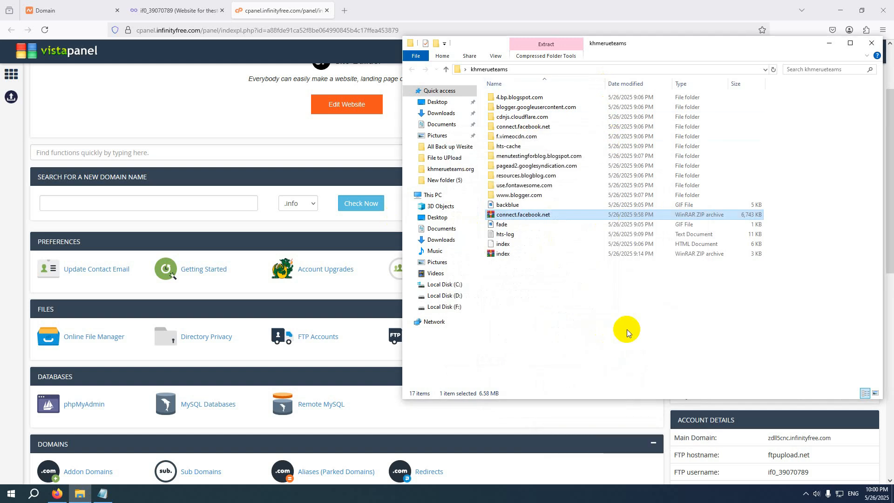
left_click(455, 6)
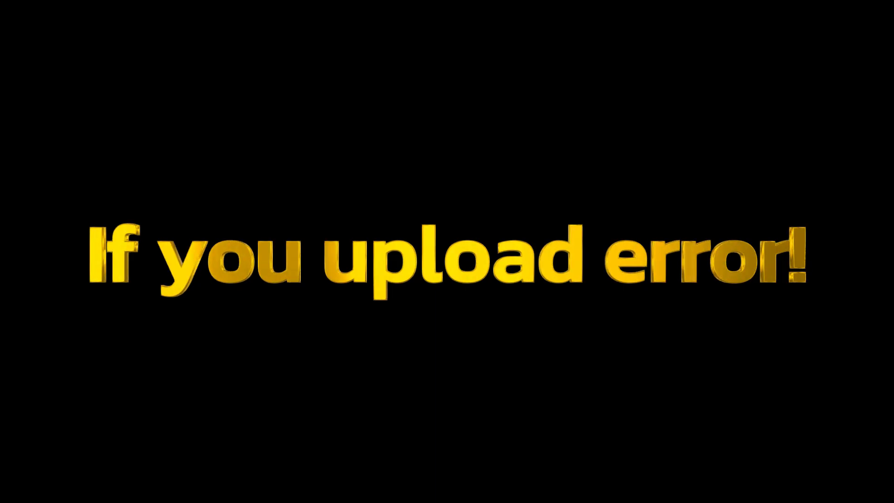
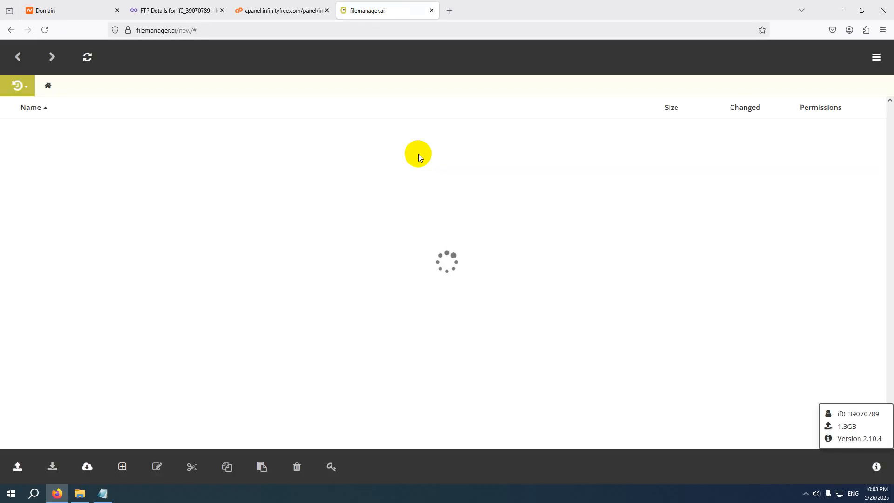
Open the thestorytellerxyz.xyz management page from the thestorytellers.42web.io hosting account and close the VistaPanel and filemanager.ai pages
left_click(260, 6)
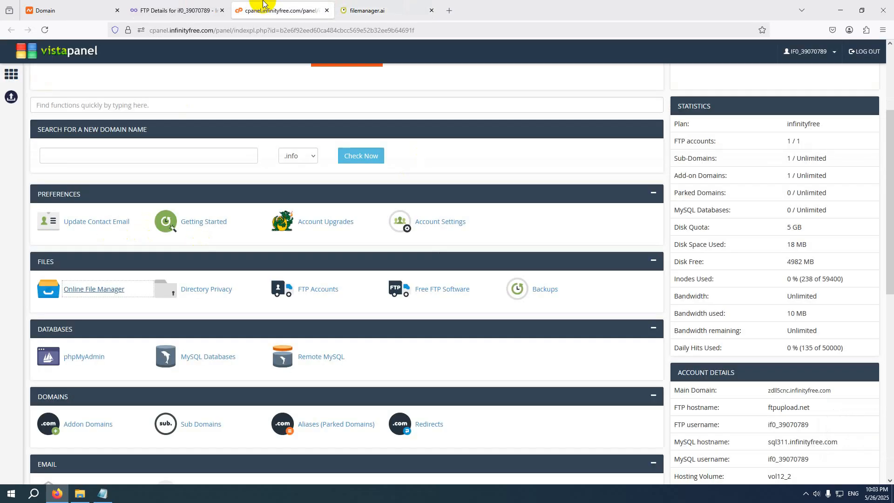
left_click(164, 4)
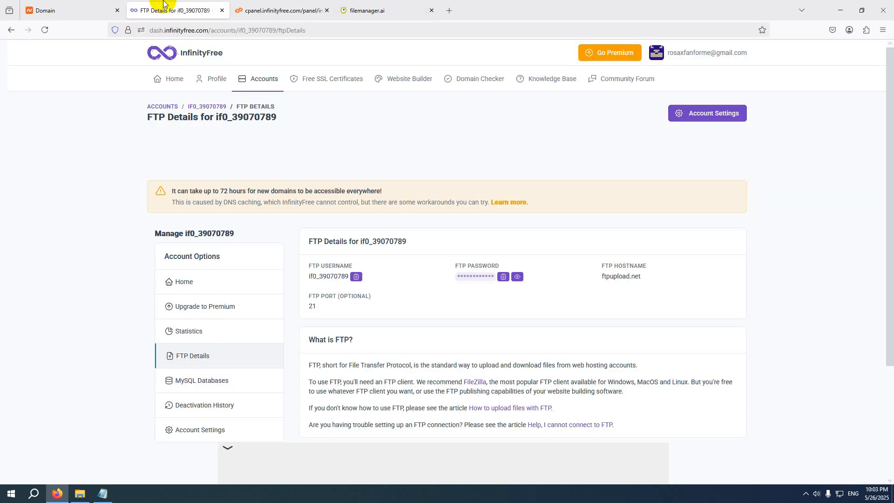
left_click(255, 84)
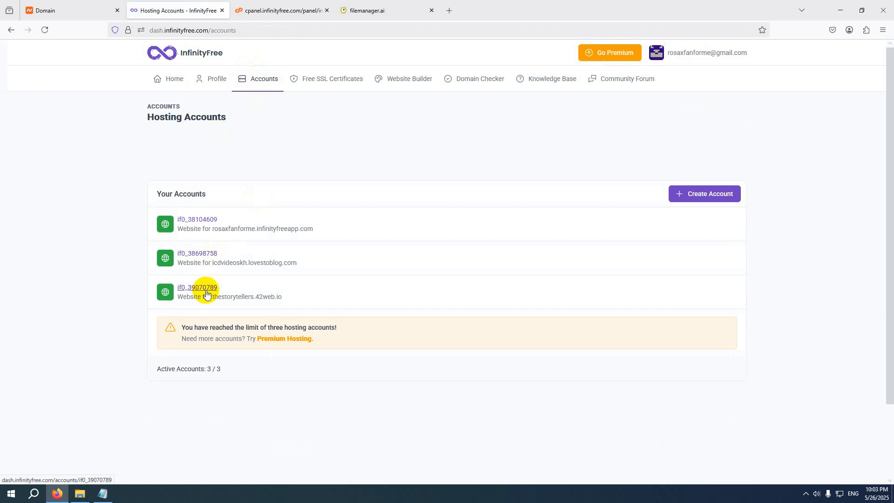
left_click(206, 291)
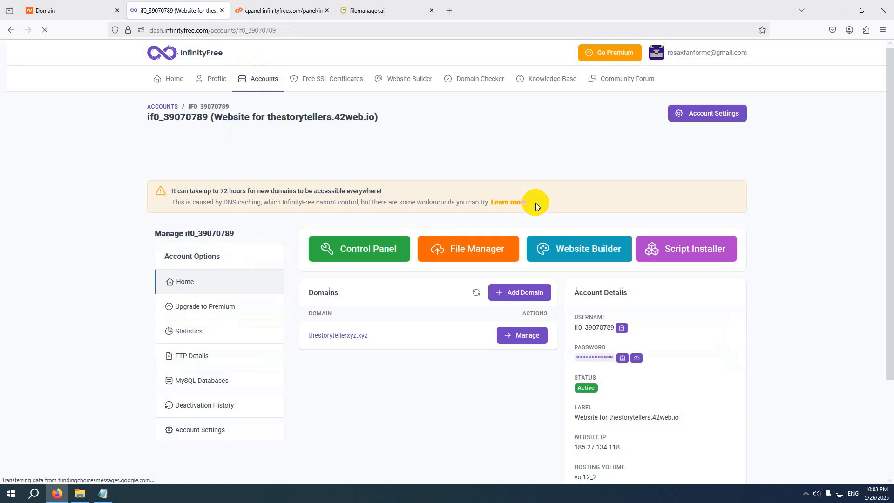
left_click(514, 336)
left_click(326, 11)
left_click(325, 11)
Review the domain's status details, return to its hosting account page and open the Control Panel
scroll(495, 198, "down", 1)
scroll(495, 195, "down", 2)
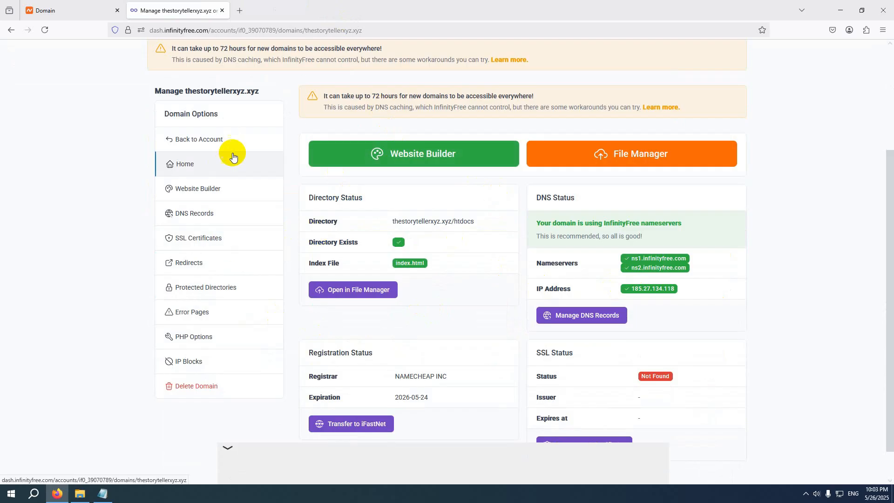
scroll(351, 205, "up", 3)
scroll(352, 207, "down", 4)
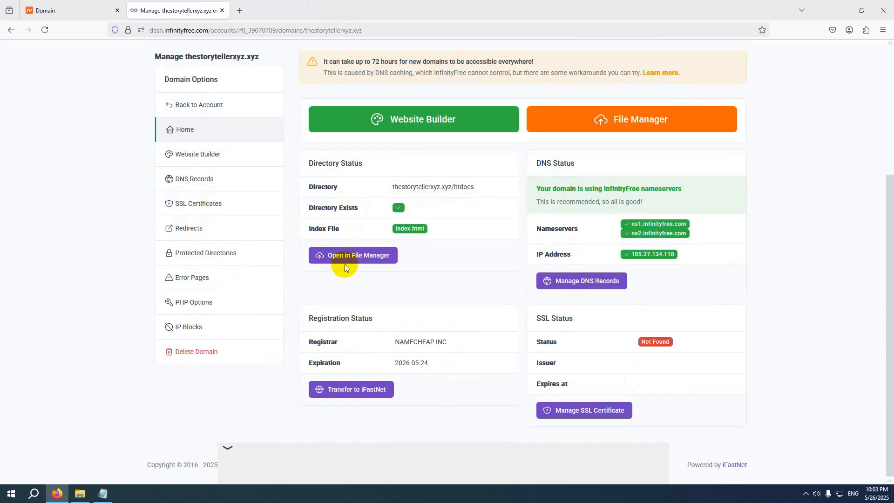
scroll(345, 263, "up", 3)
left_click(11, 31)
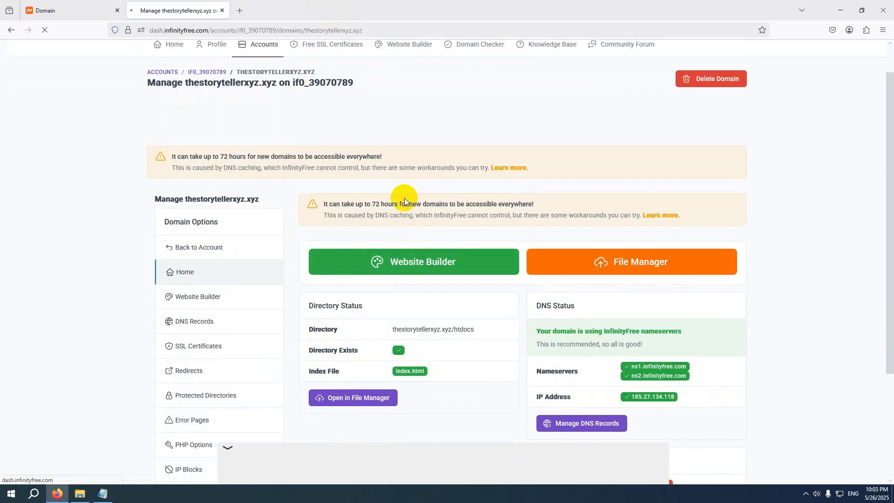
left_click(352, 246)
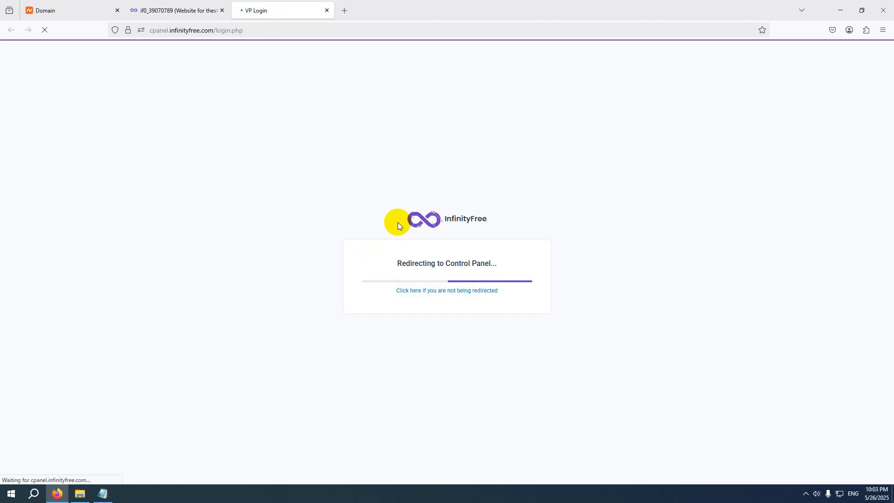
Open the Online File Manager for the hosting account from the control panel
scroll(397, 222, "down", 5)
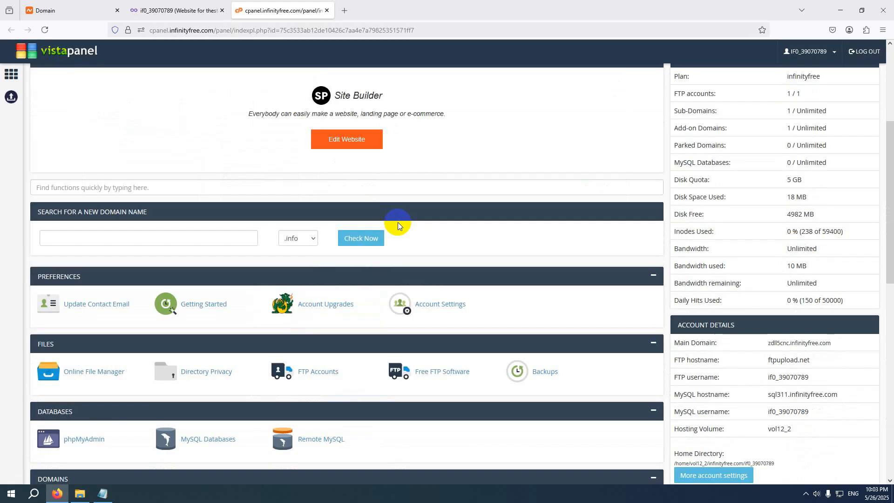
left_click(102, 274)
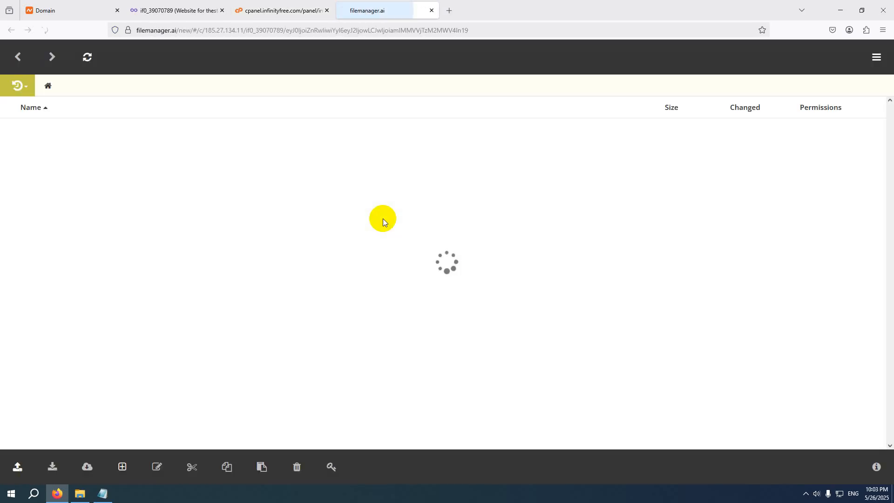
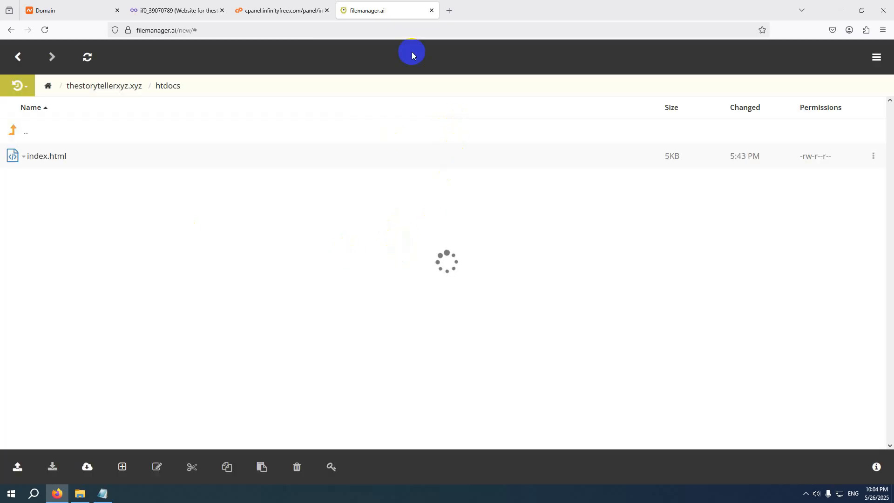
Examine the complete list of uploaded folders and files in the htdocs folder of thestorytellerxyz.xyz
scroll(426, 251, "down", 2)
scroll(426, 251, "up", 2)
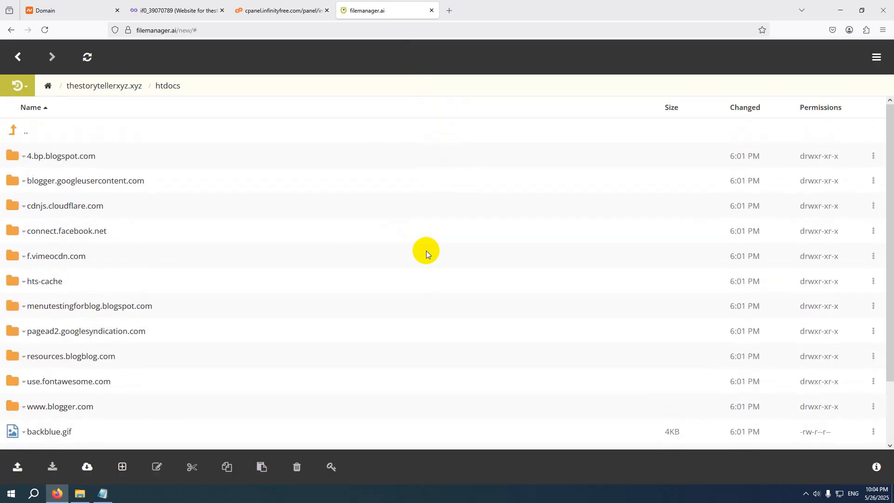
scroll(426, 251, "down", 2)
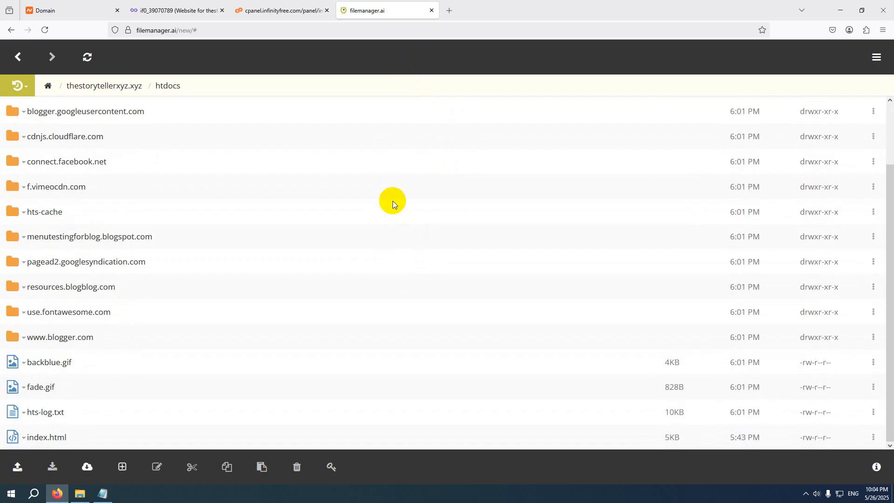
scroll(393, 200, "up", 2)
scroll(325, 206, "down", 2)
scroll(324, 206, "up", 2)
scroll(373, 204, "down", 2)
scroll(375, 208, "up", 2)
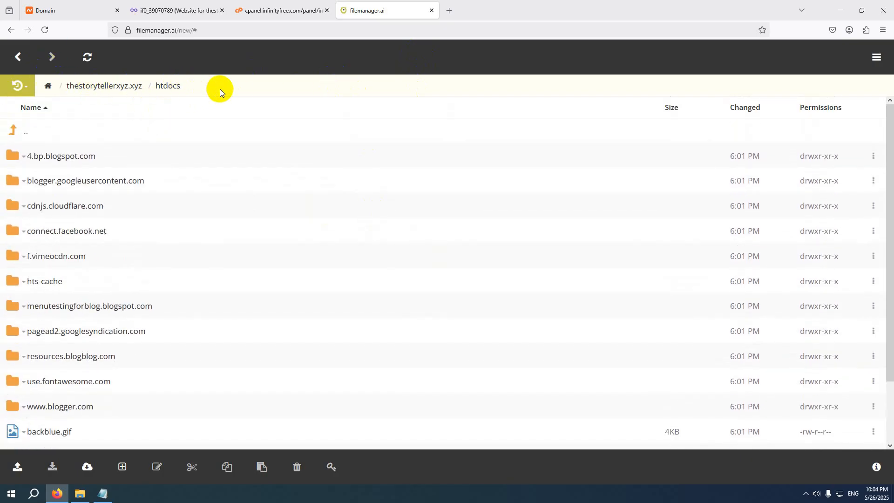